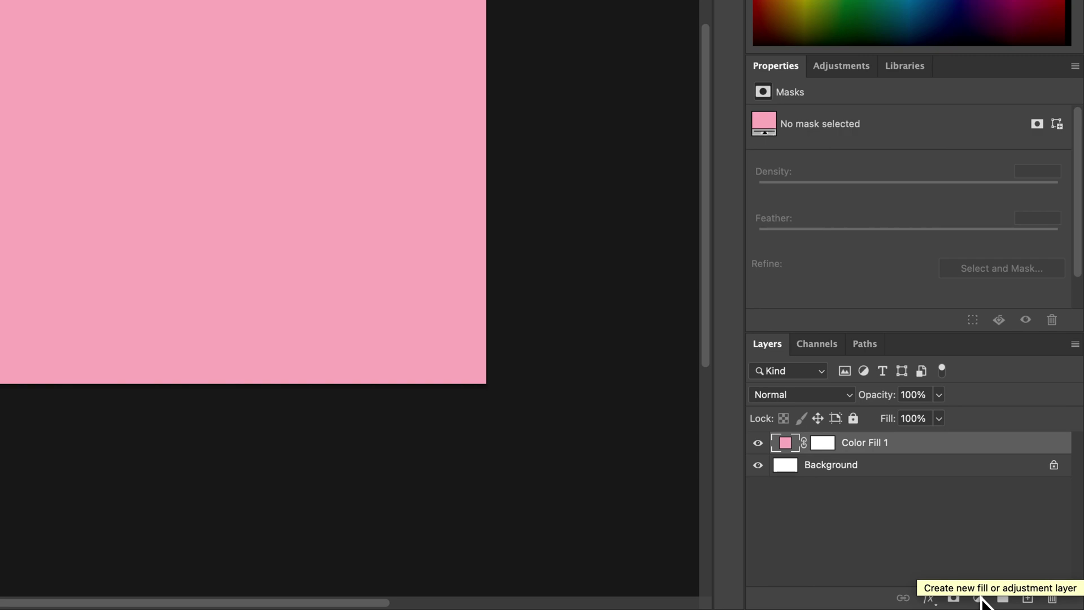
# - Add a Gradient Fill layer above the pink Color Fill 1 layer
pyautogui.click(979, 598)
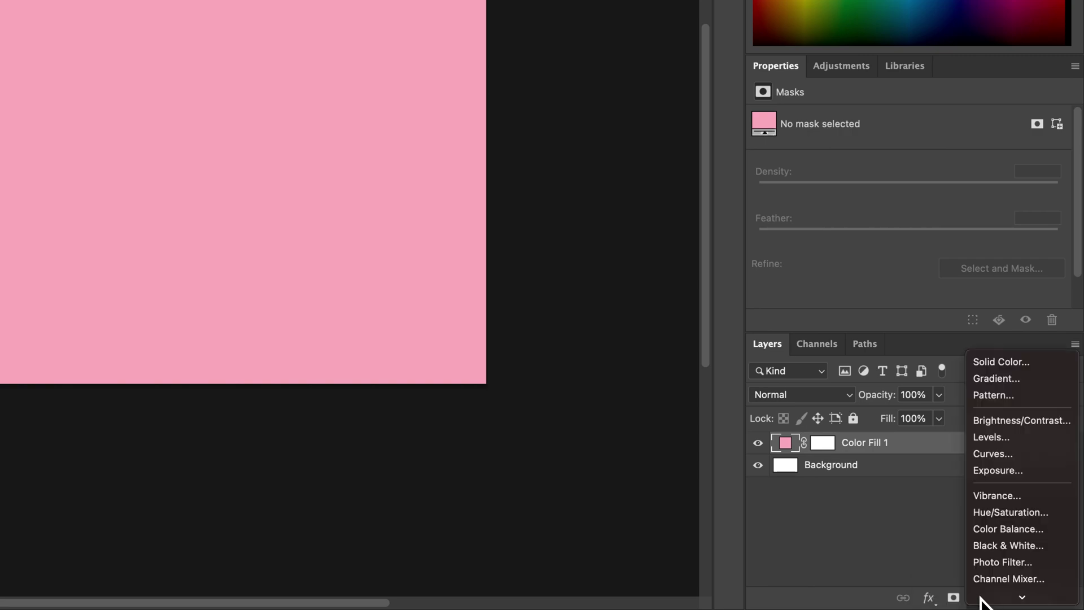
pyautogui.moveTo(980, 599)
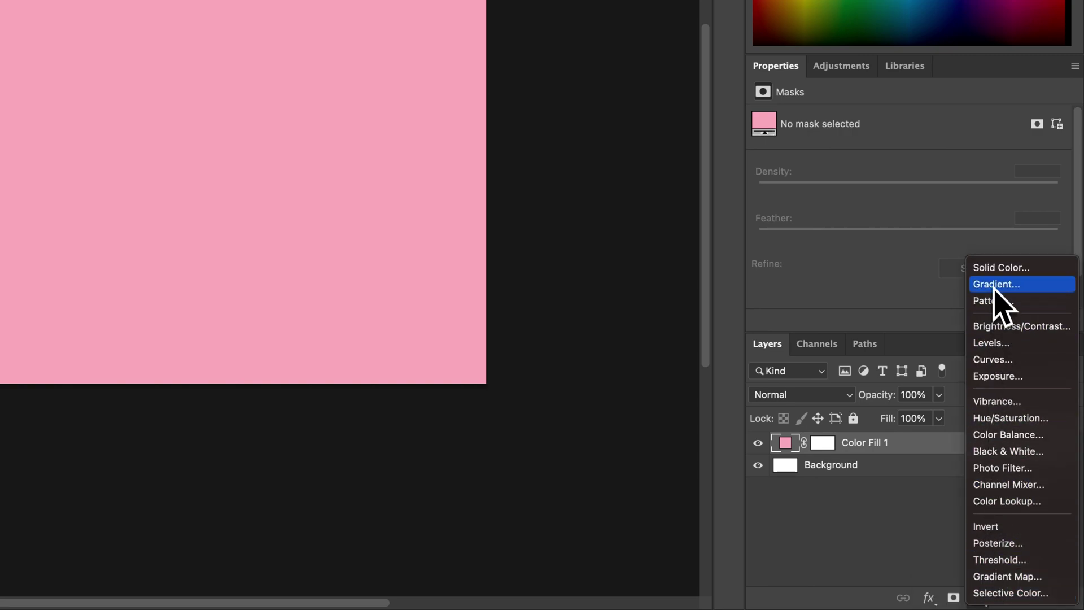
pyautogui.click(994, 283)
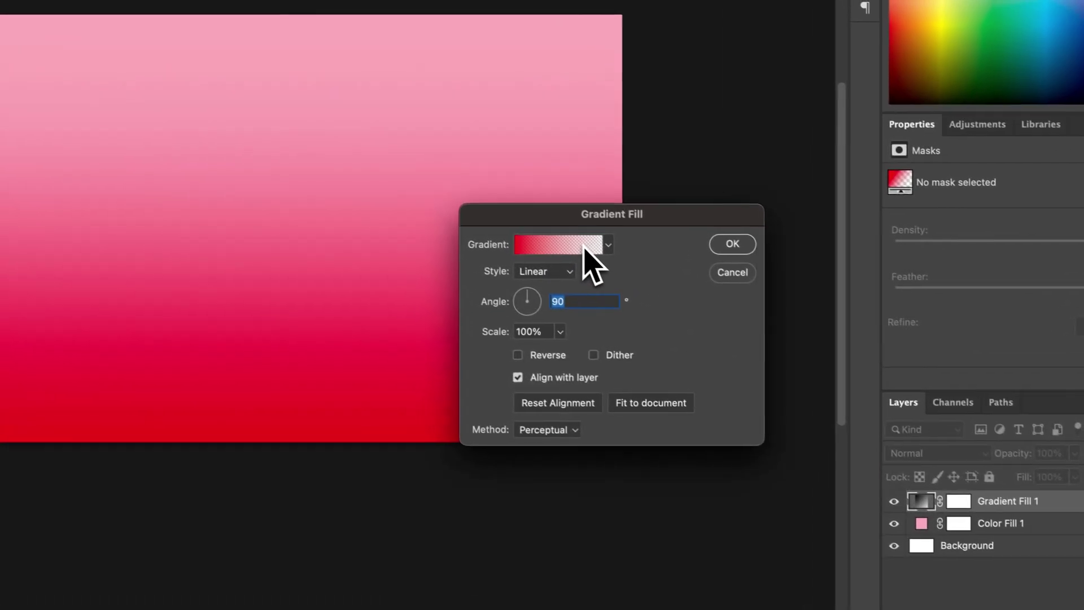
# - Set the gradient's starting colour stop to deep blue #1c27b0
pyautogui.click(563, 252)
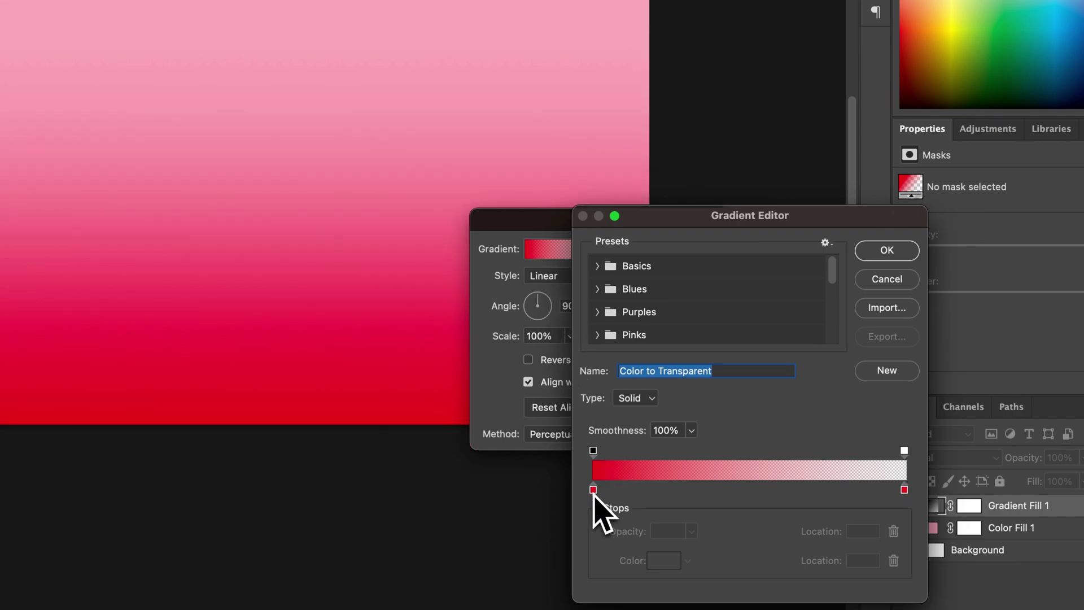
pyautogui.click(593, 490)
pyautogui.click(666, 560)
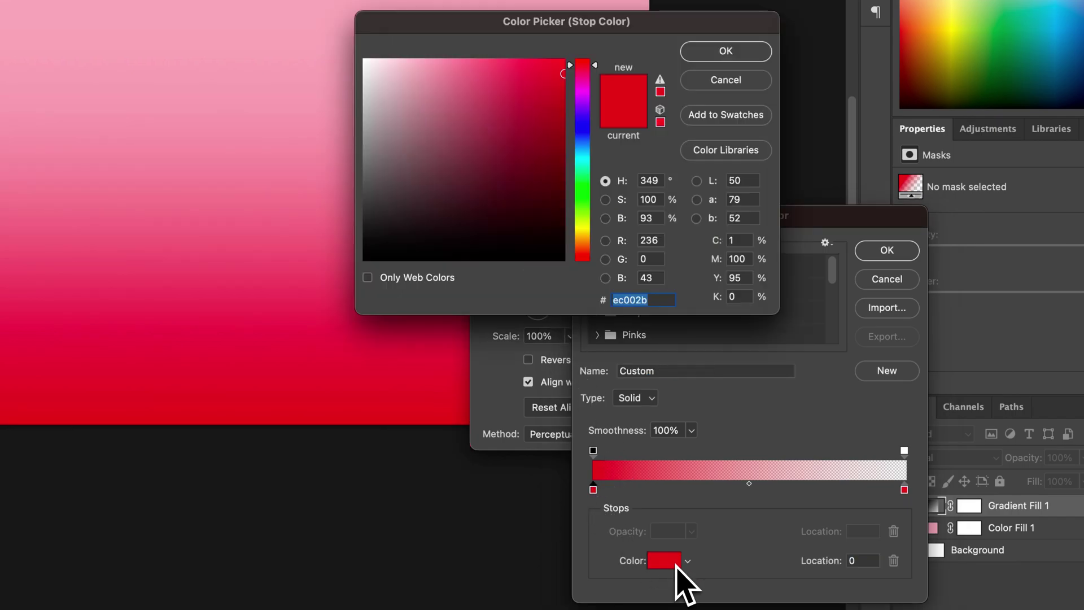
pyautogui.click(582, 128)
pyautogui.click(544, 129)
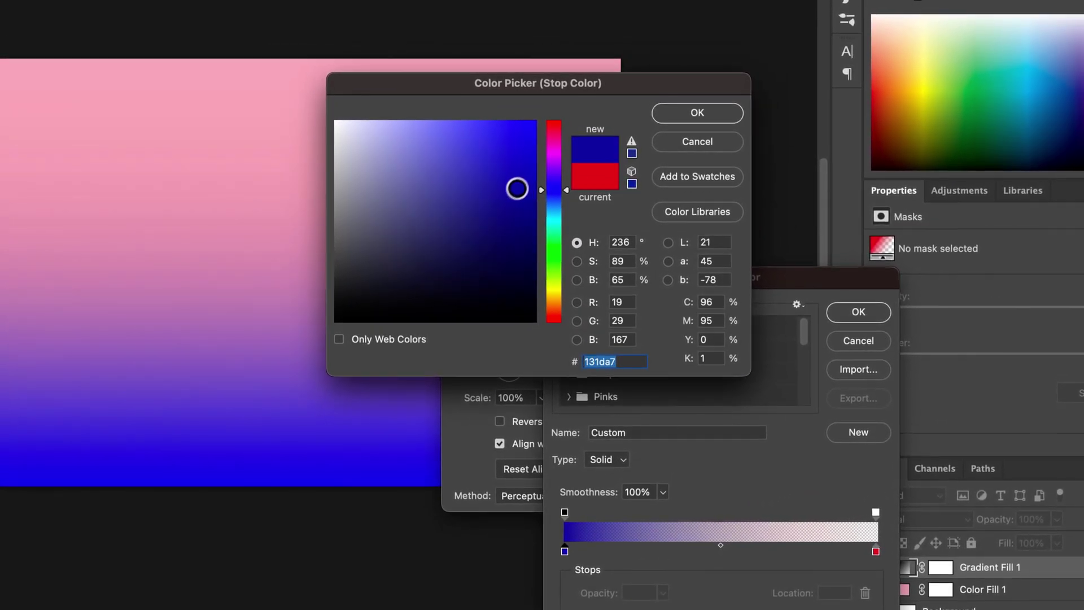
pyautogui.moveTo(517, 188); pyautogui.dragTo(504, 183)
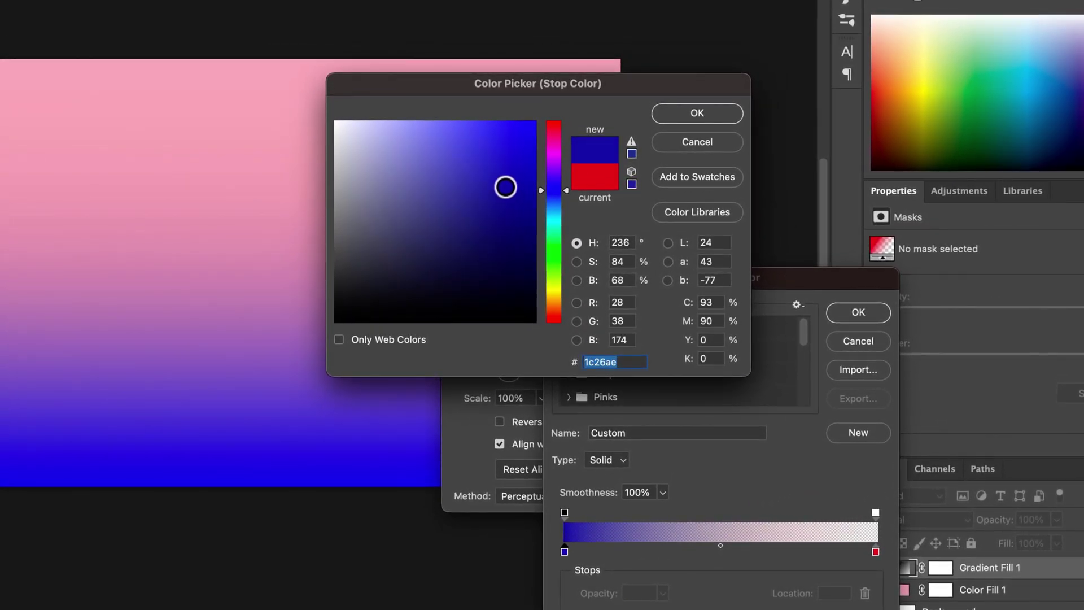
pyautogui.click(704, 113)
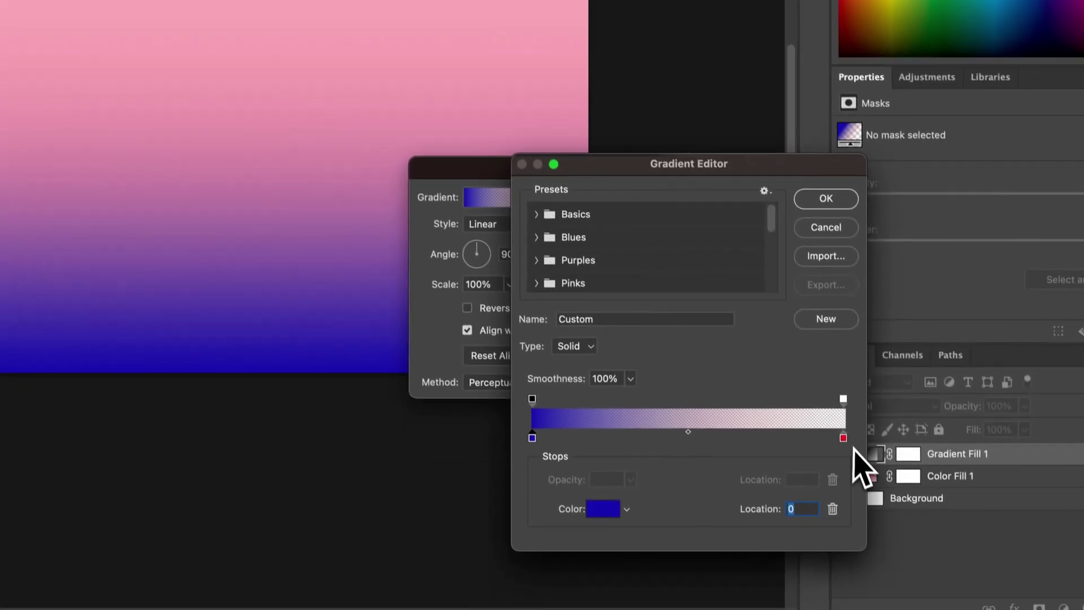
# - Remove the red stop, place deep blue stops at 0 and 100, and fade opacity from 100% to 0%
pyautogui.click(875, 552)
pyautogui.moveTo(841, 432); pyautogui.dragTo(848, 476)
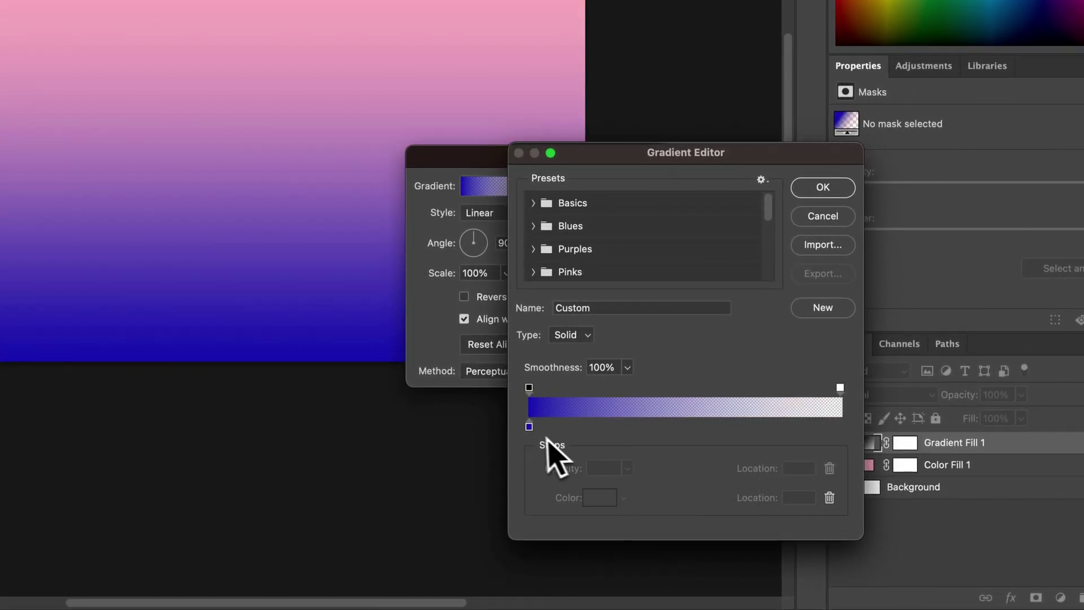
pyautogui.click(529, 427)
pyautogui.press('alt')
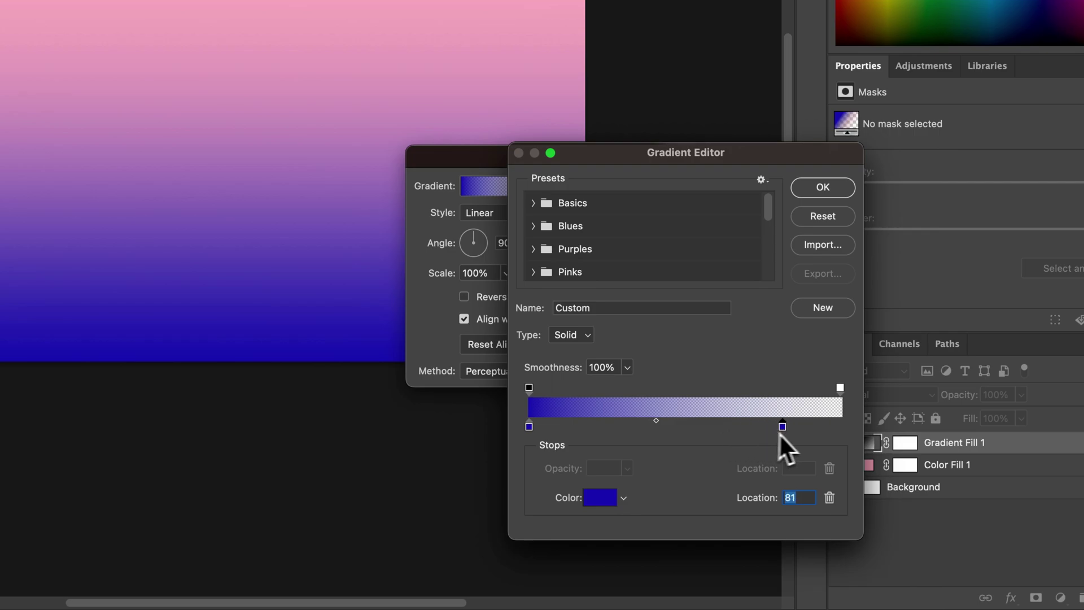
pyautogui.moveTo(842, 434); pyautogui.dragTo(853, 446)
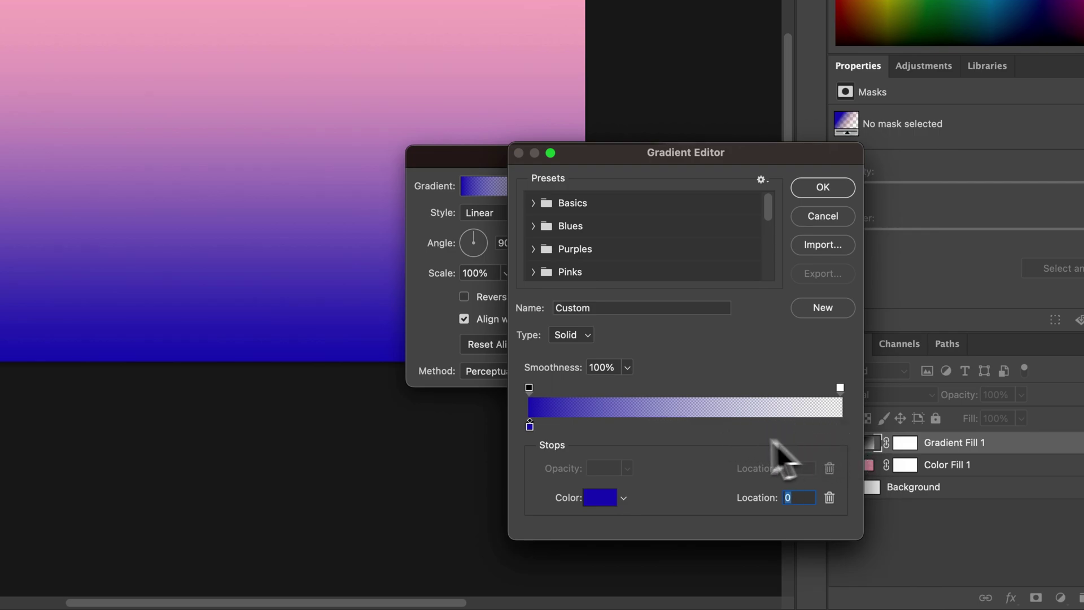
pyautogui.moveTo(575, 431); pyautogui.dragTo(855, 437)
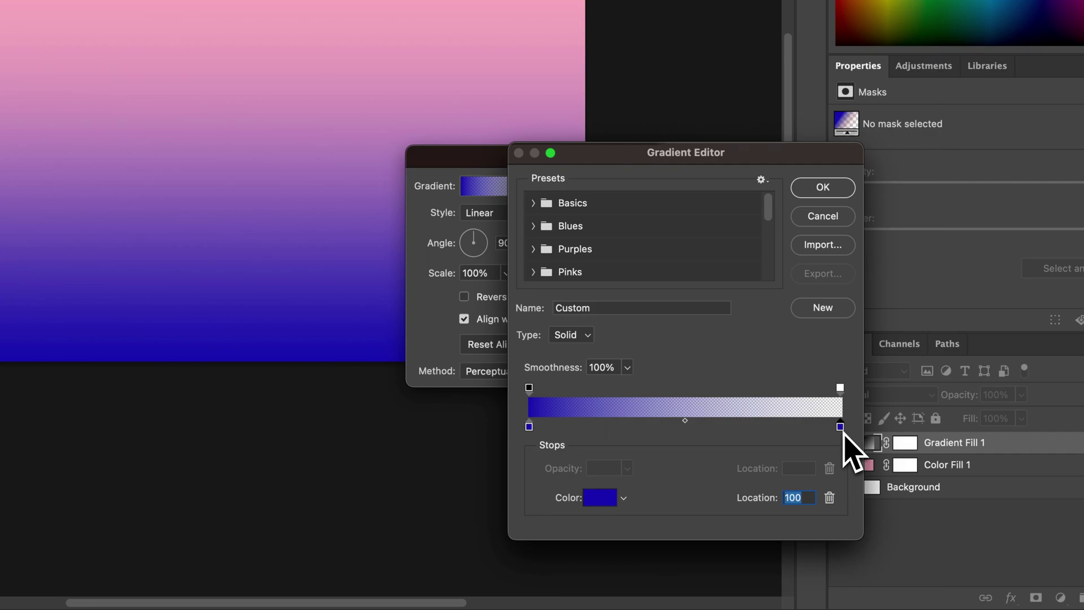
pyautogui.click(529, 388)
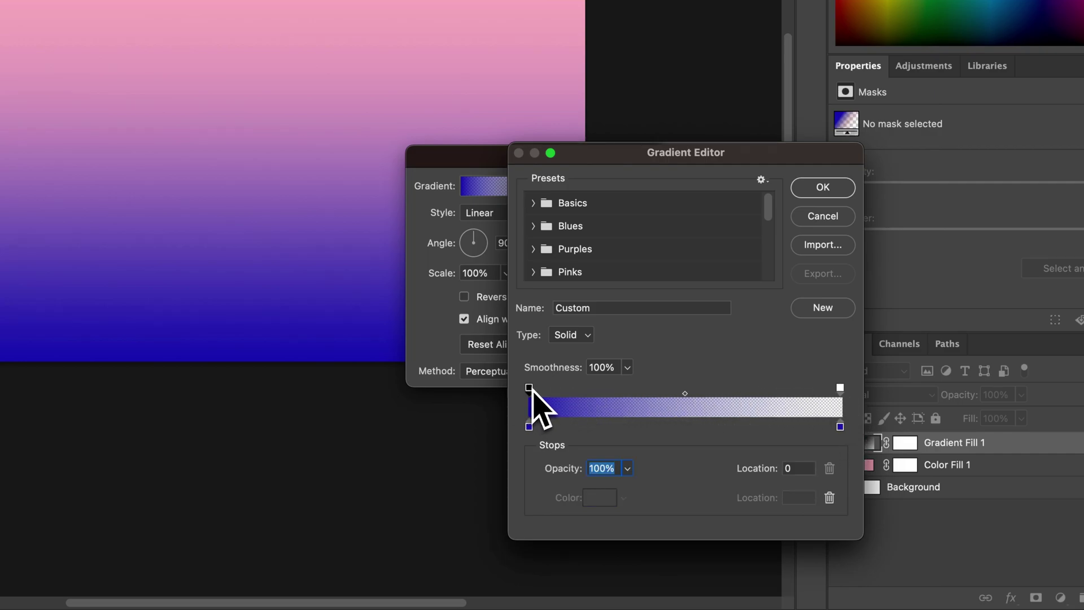
pyautogui.moveTo(529, 390); pyautogui.dragTo(535, 389)
pyautogui.click(841, 388)
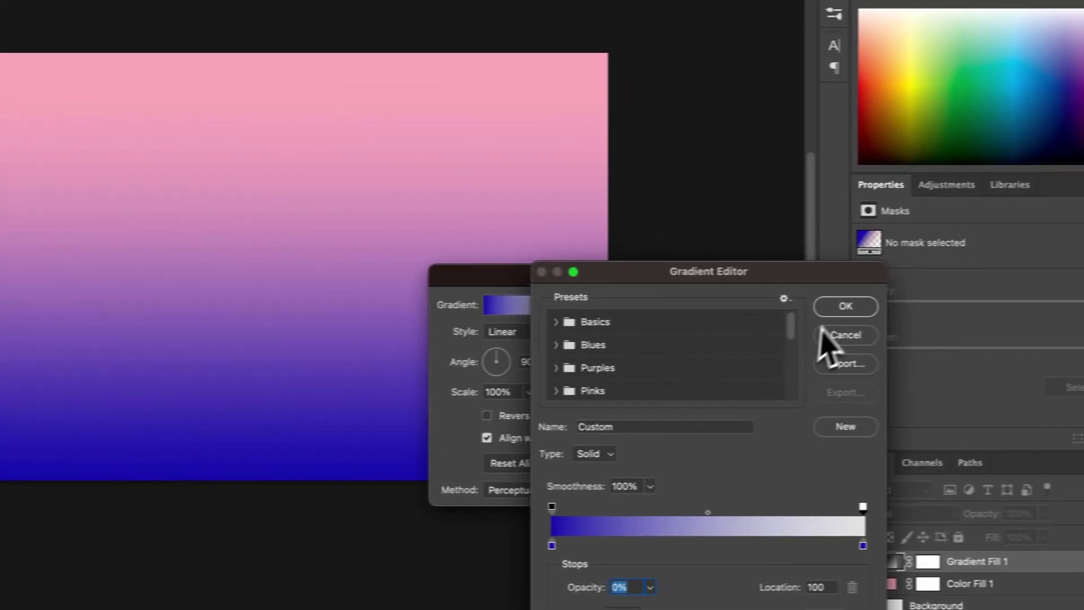
# - Commit the blue-to-transparent gradient at a -19.84° angle, then select Color Fill 1
pyautogui.click(847, 308)
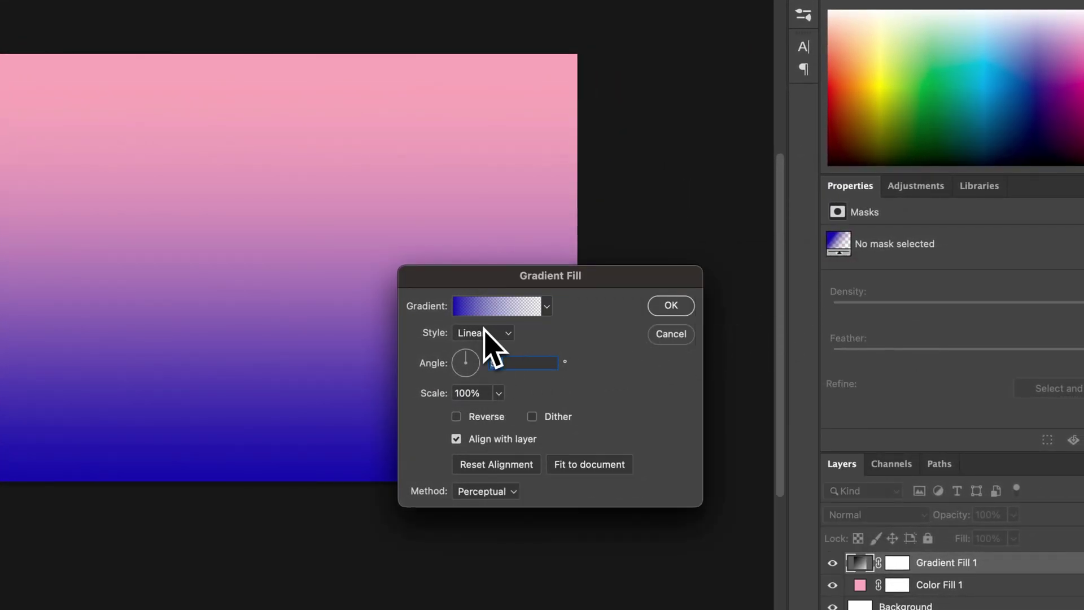
pyautogui.click(468, 354)
pyautogui.moveTo(470, 353); pyautogui.dragTo(480, 371)
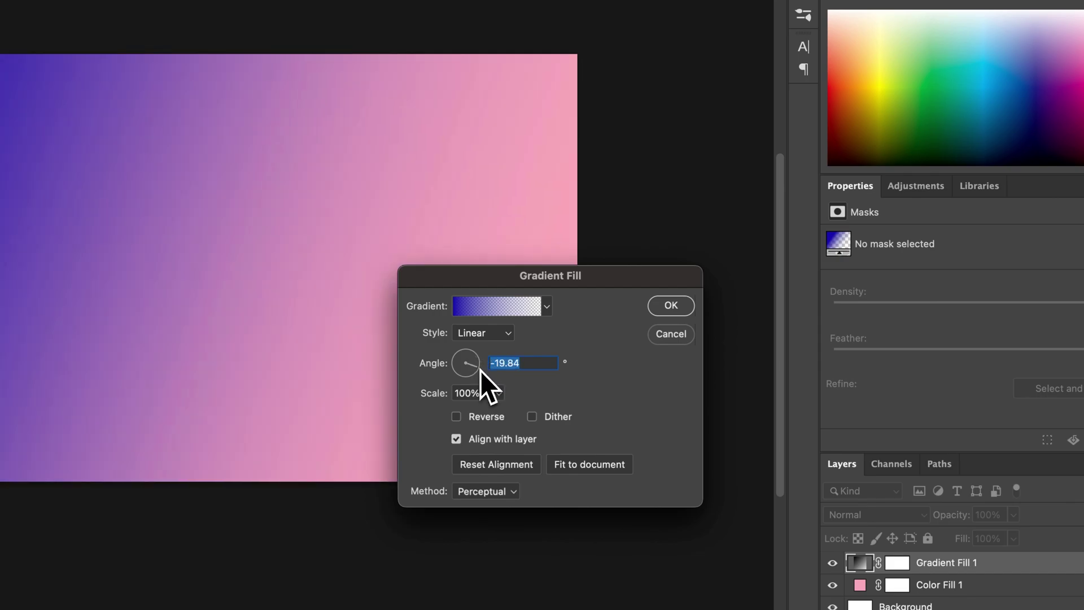
pyautogui.click(676, 308)
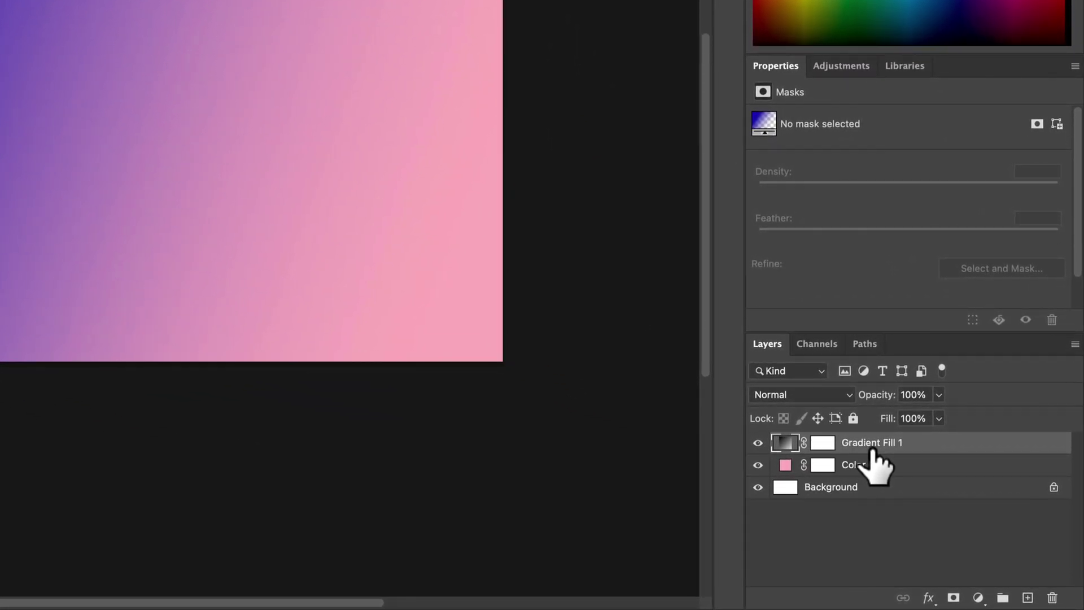
pyautogui.click(856, 466)
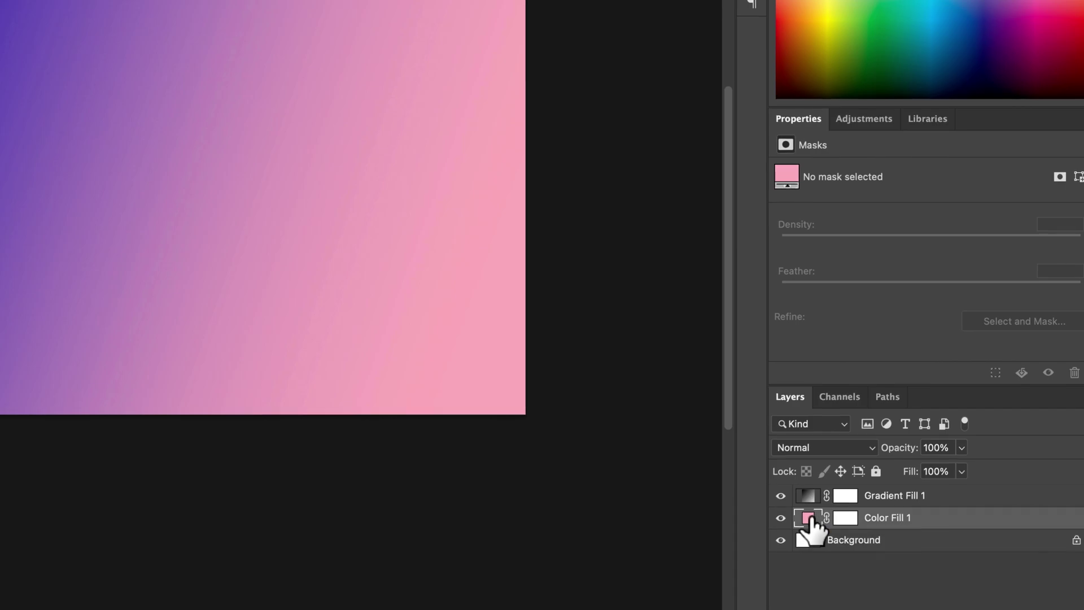
# - Recolour the Color Fill 1 layer from pink to orange e4800a
pyautogui.doubleClick(809, 518)
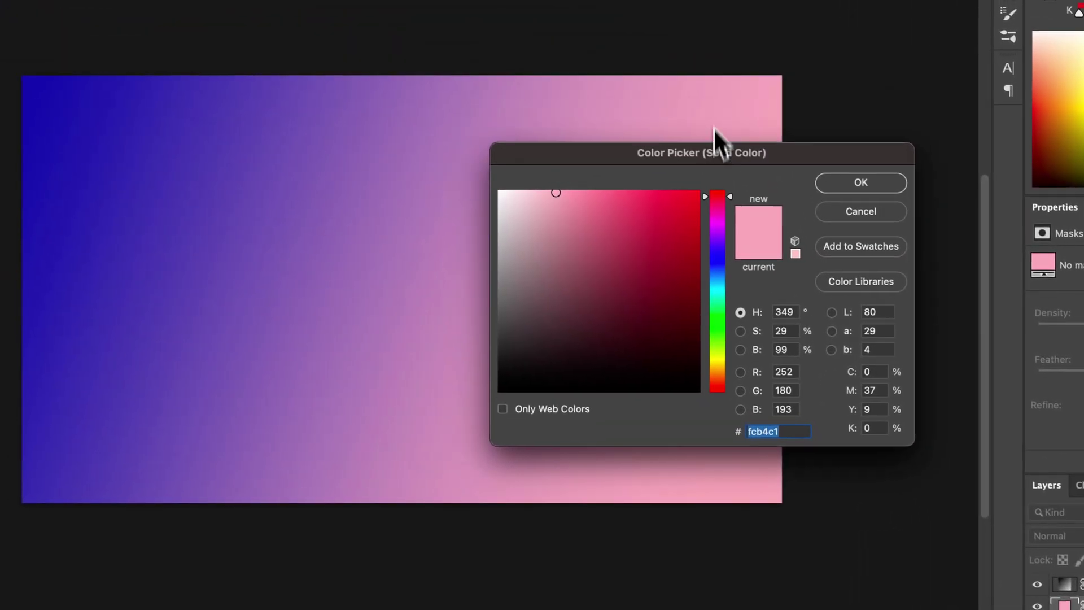
pyautogui.moveTo(714, 128); pyautogui.dragTo(797, 399)
pyautogui.click(683, 486)
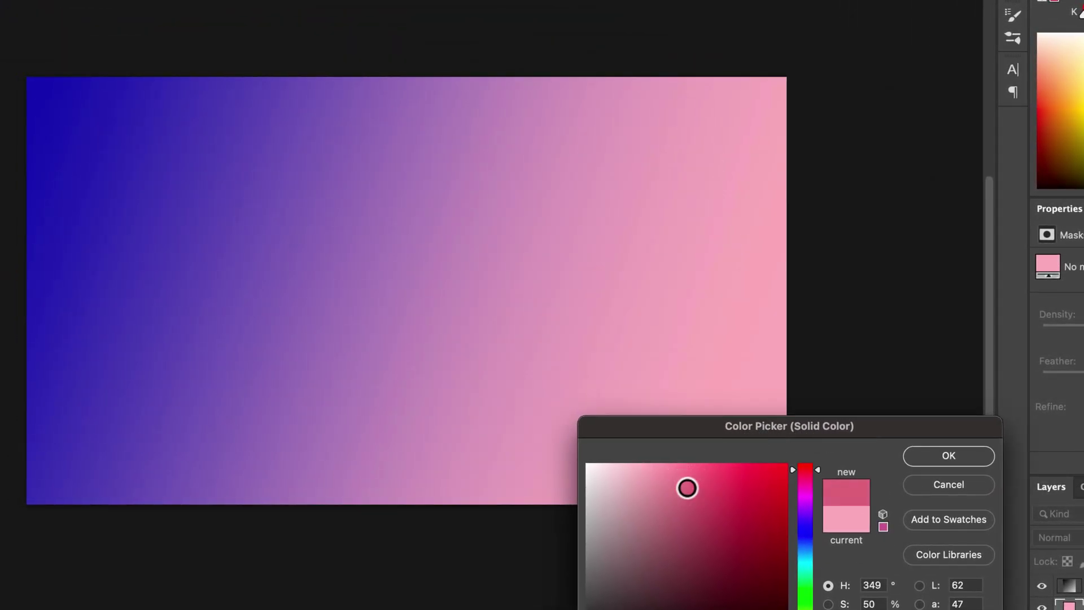
pyautogui.click(718, 472)
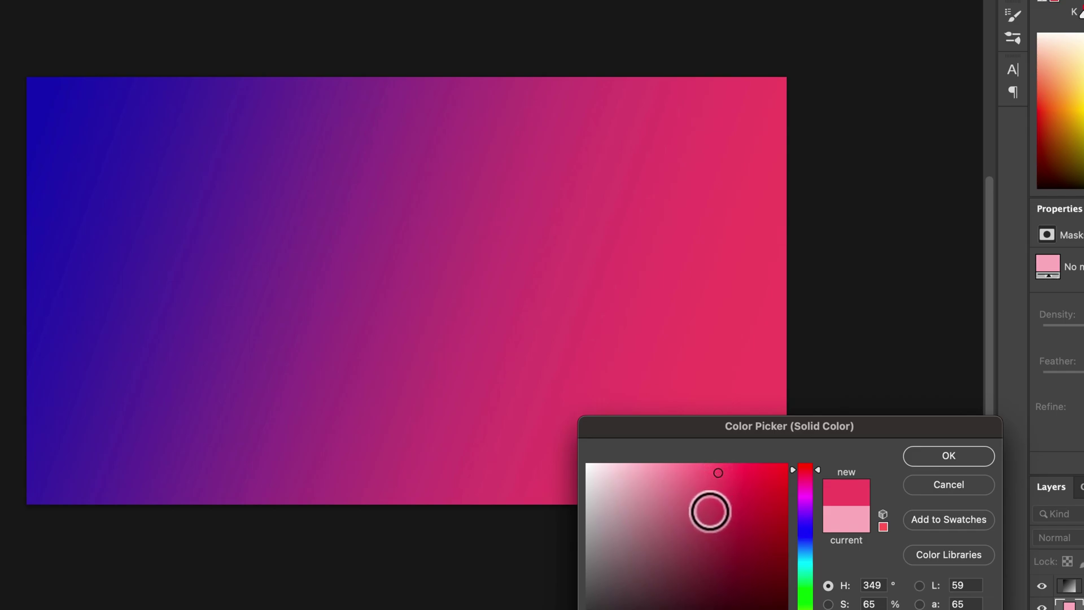
pyautogui.click(780, 485)
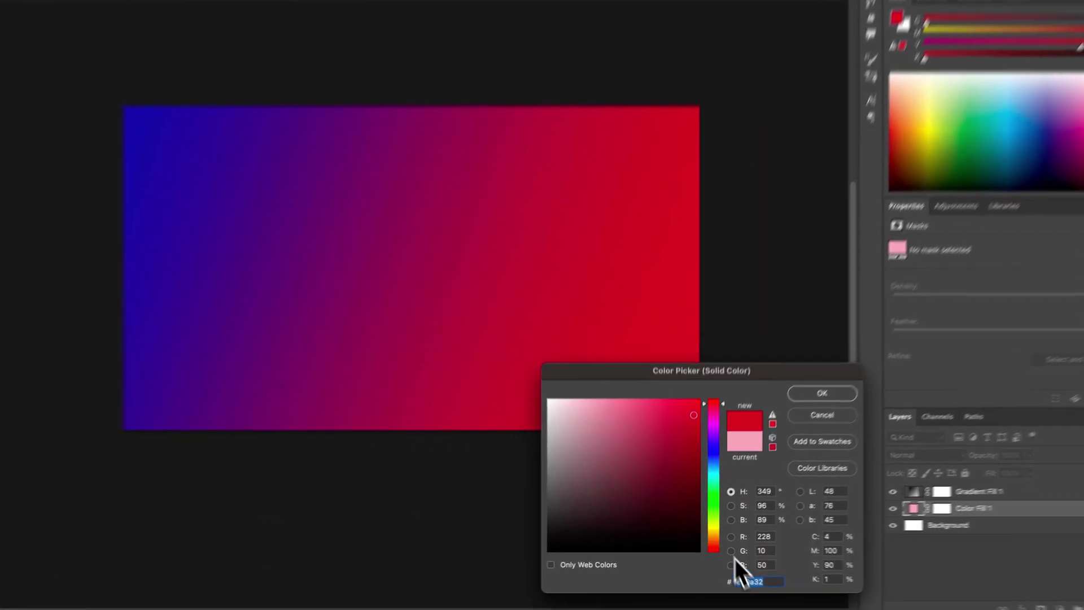
pyautogui.moveTo(728, 551); pyautogui.dragTo(708, 506)
pyautogui.click(708, 534)
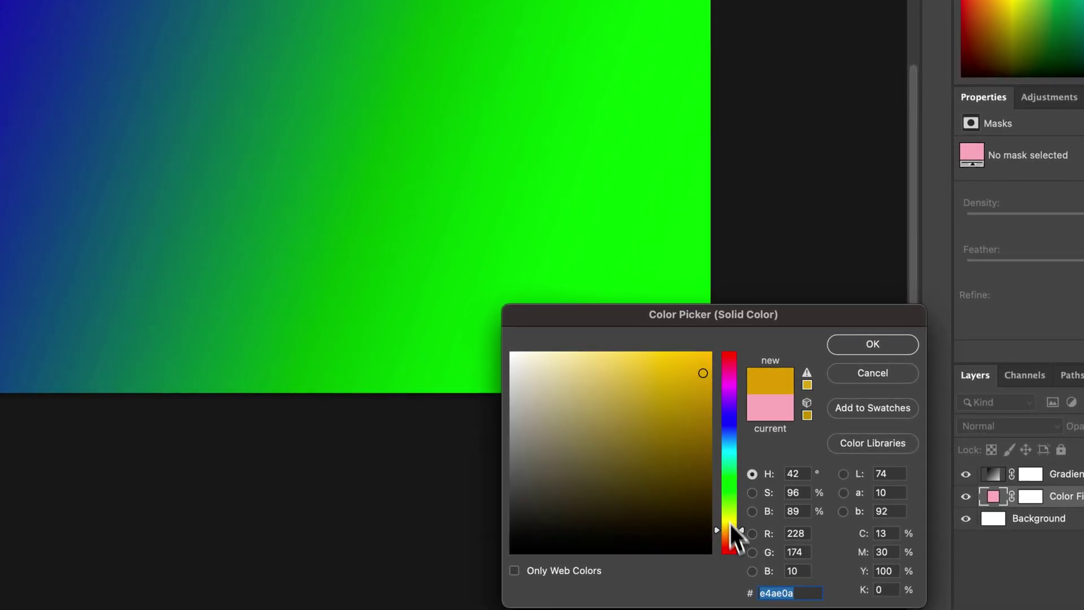
pyautogui.click(732, 523)
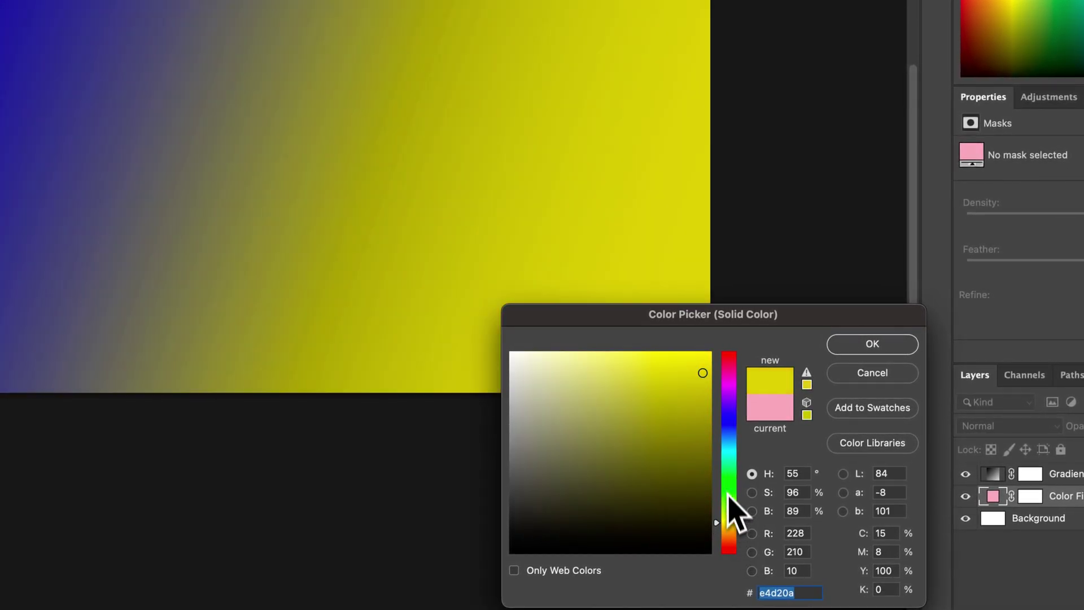
pyautogui.click(730, 443)
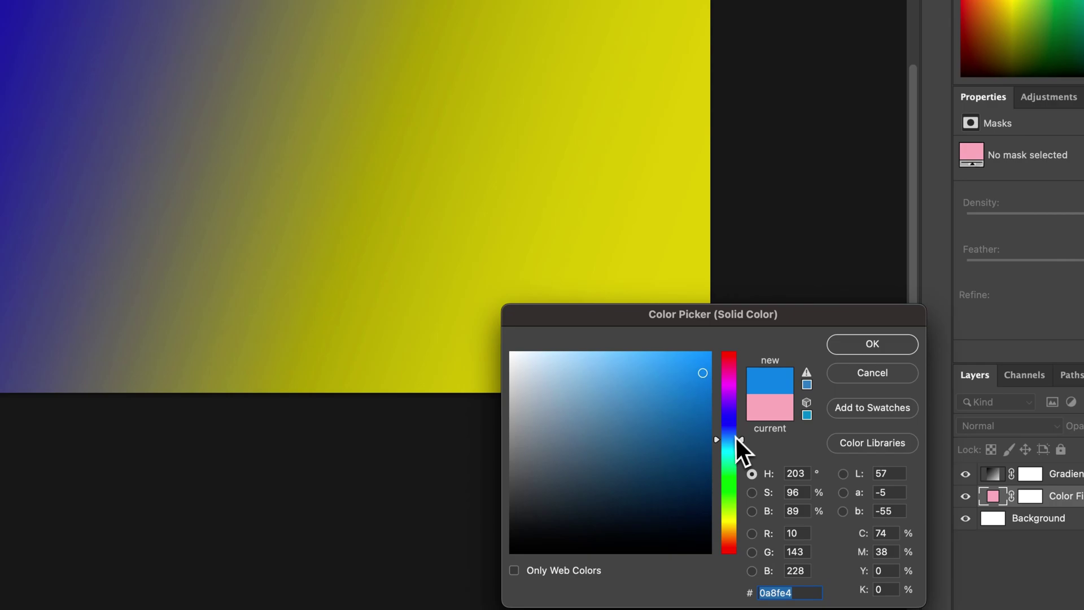
pyautogui.moveTo(732, 444); pyautogui.dragTo(726, 538)
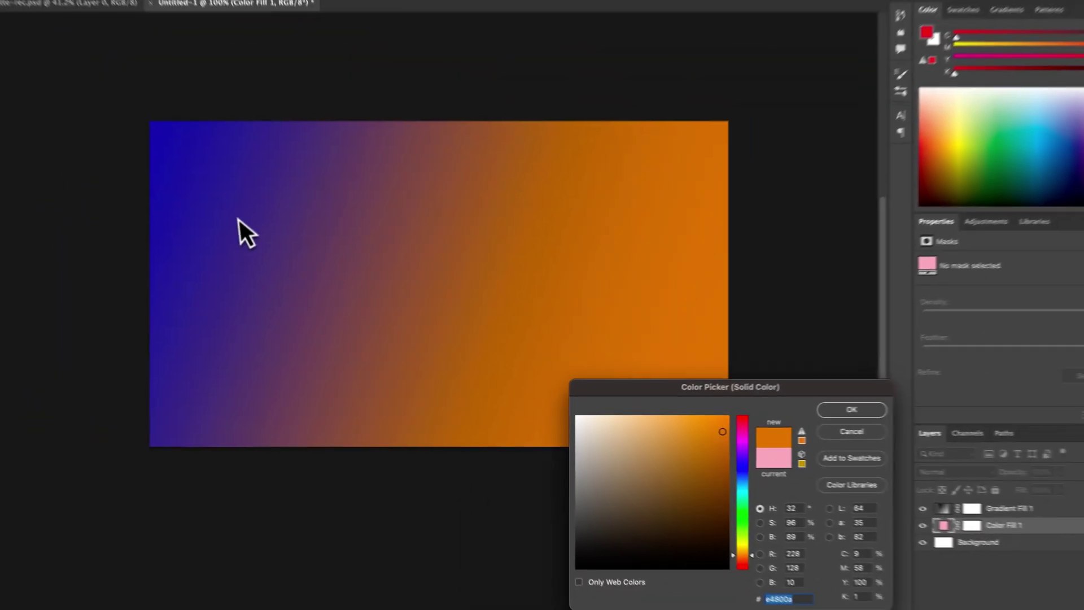
pyautogui.click(801, 414)
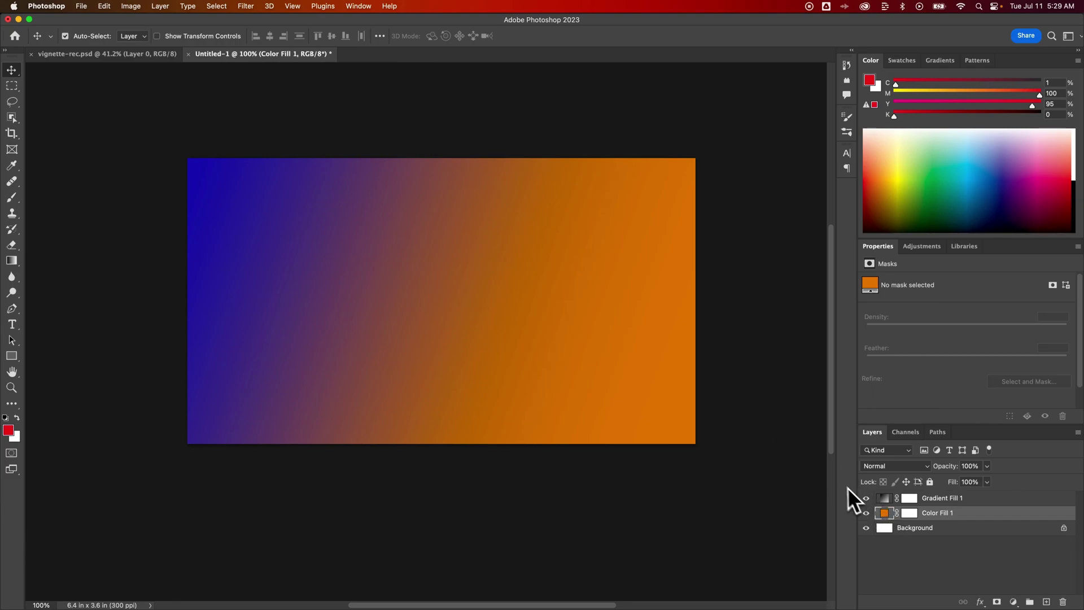
# - Undo the orange back to pink and delete the Gradient Fill 1 layer
pyautogui.press('super+z')
pyautogui.click(954, 502)
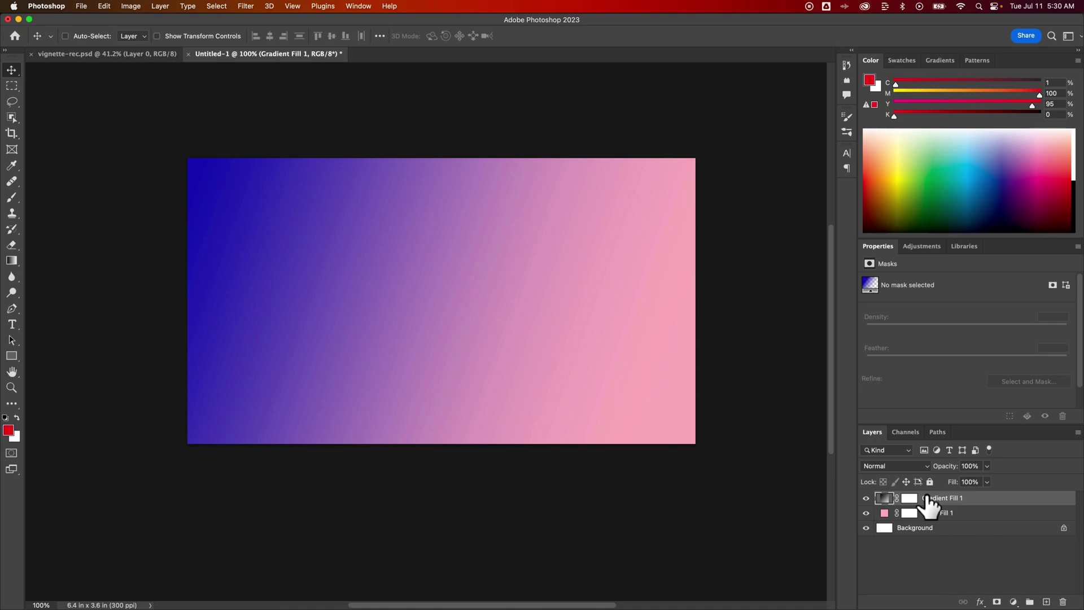
pyautogui.press('BackSpace')
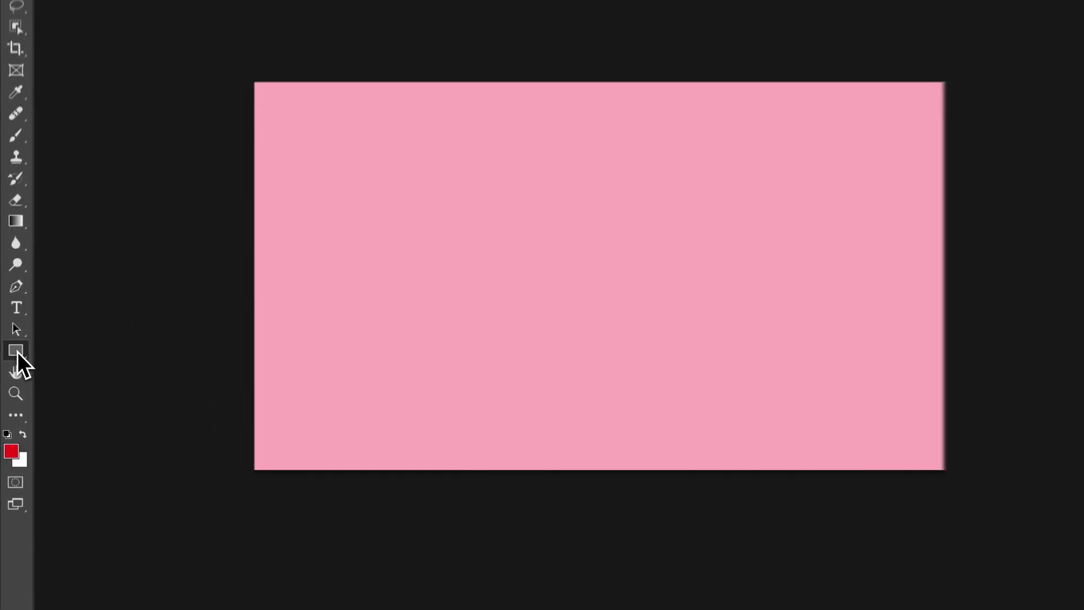
# - Draw a 2.29 in red circle, Ellipse 1, with the Ellipse Tool
pyautogui.rightClick(12, 356)
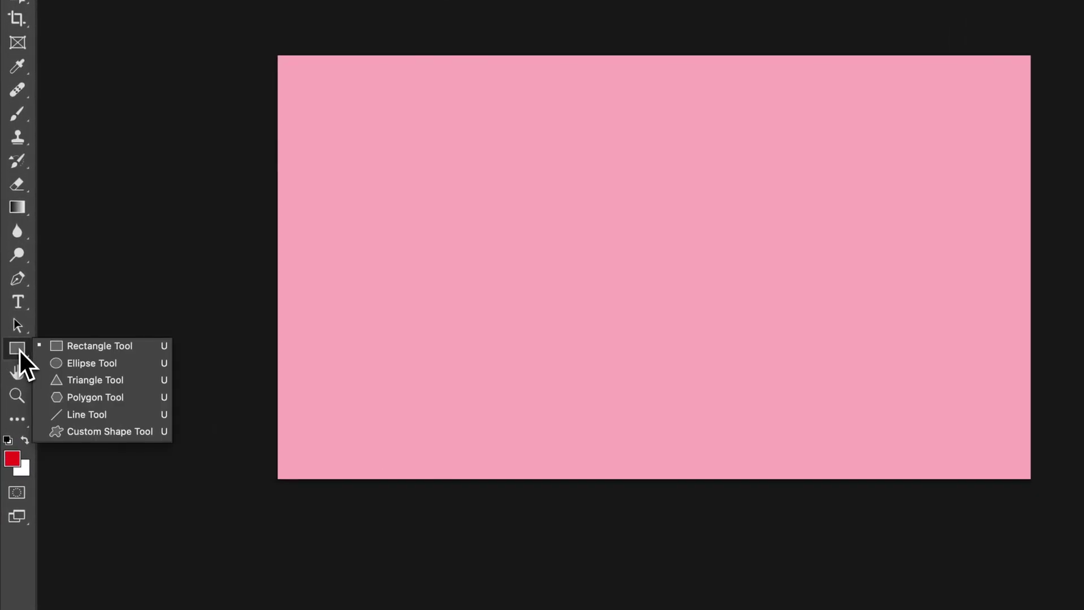
pyautogui.click(105, 364)
pyautogui.moveTo(497, 144); pyautogui.dragTo(777, 400)
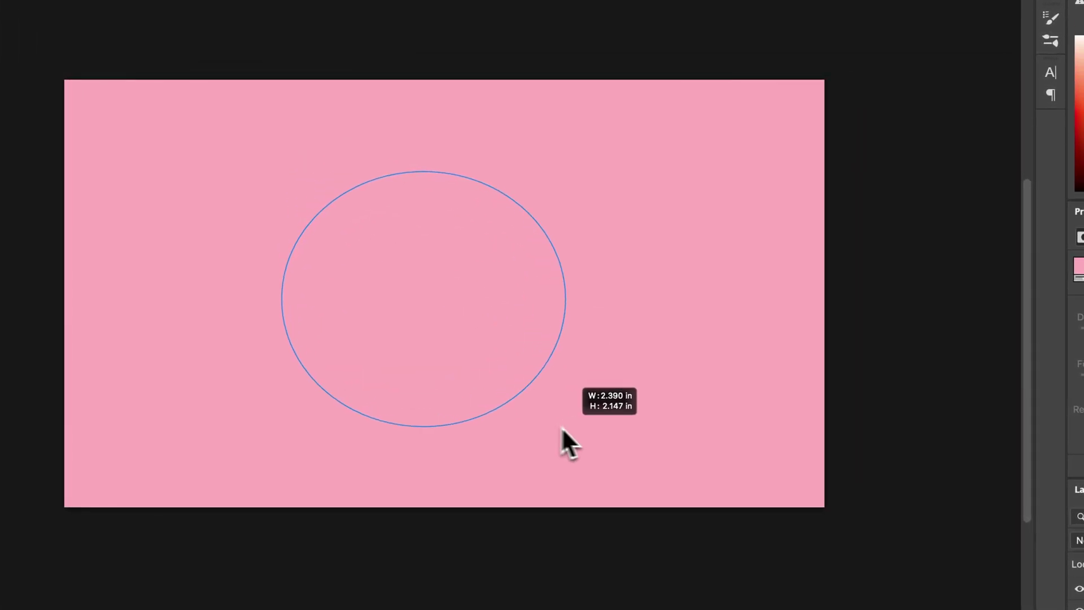
pyautogui.moveTo(561, 428); pyautogui.dragTo(599, 446)
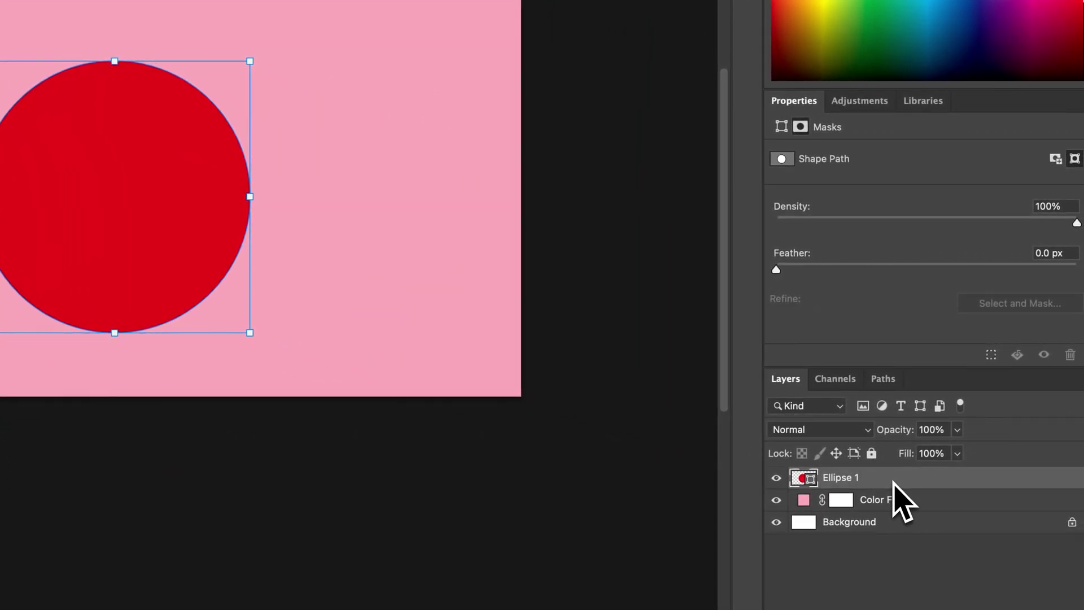
# - Enable Gradient Overlay on Ellipse 1 and remove the middle and purple colour stops
pyautogui.doubleClick(929, 483)
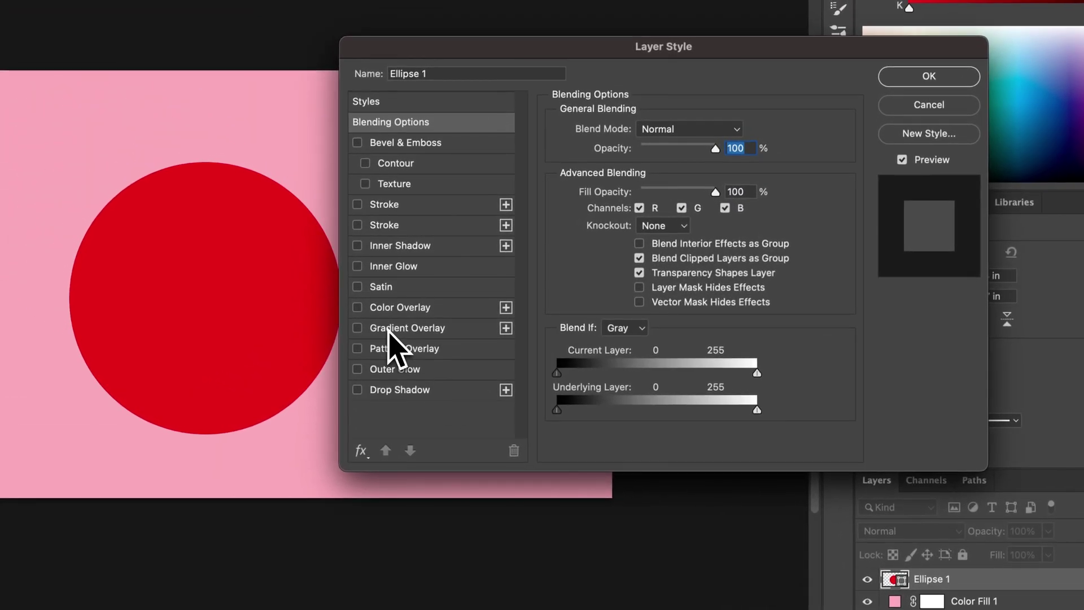
pyautogui.click(390, 328)
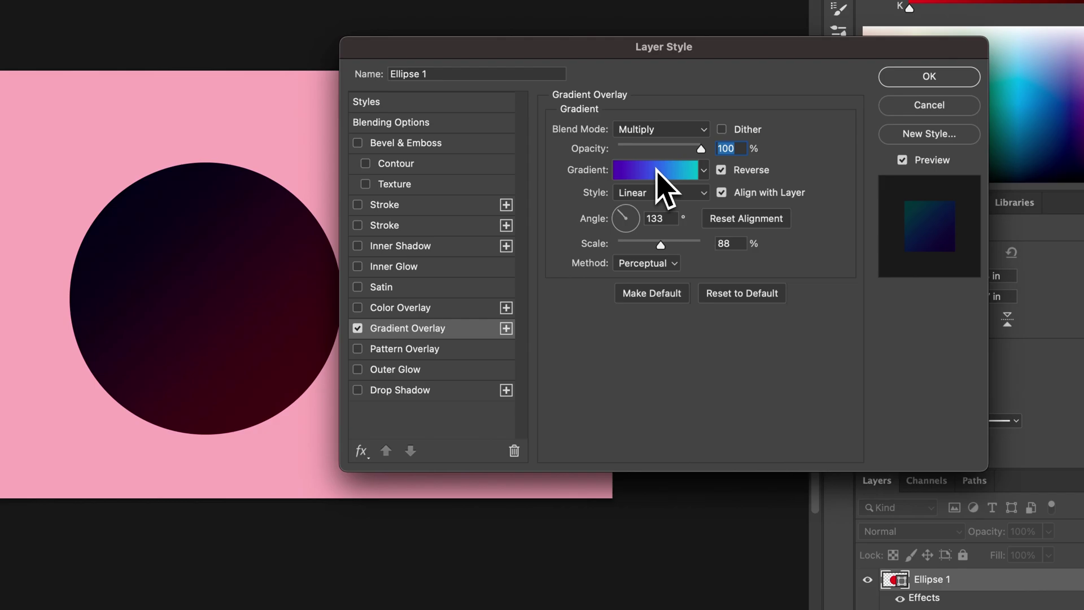
pyautogui.click(632, 174)
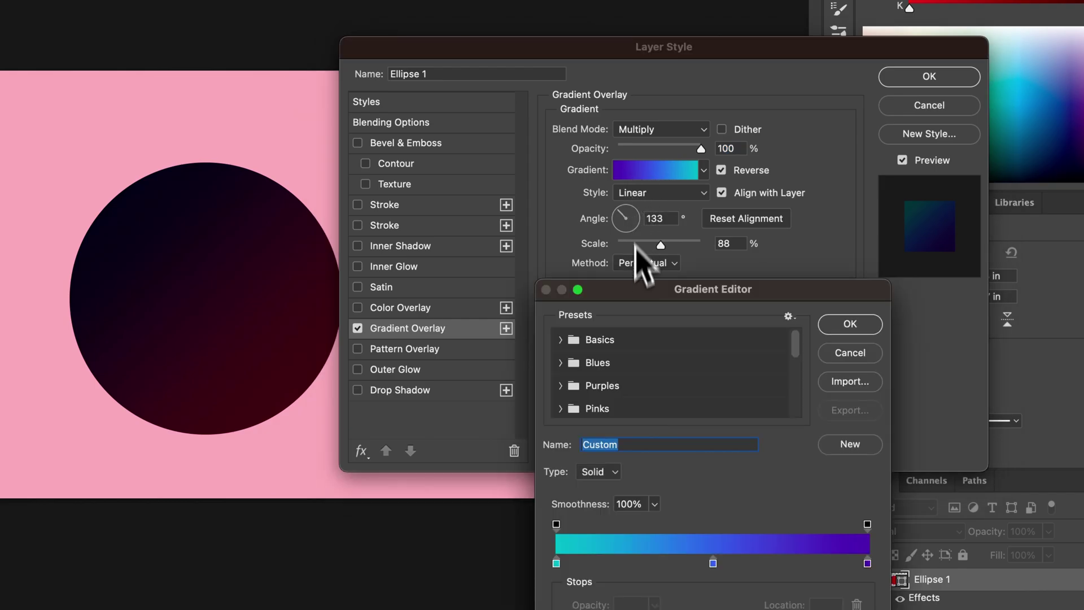
pyautogui.moveTo(695, 464); pyautogui.dragTo(698, 486)
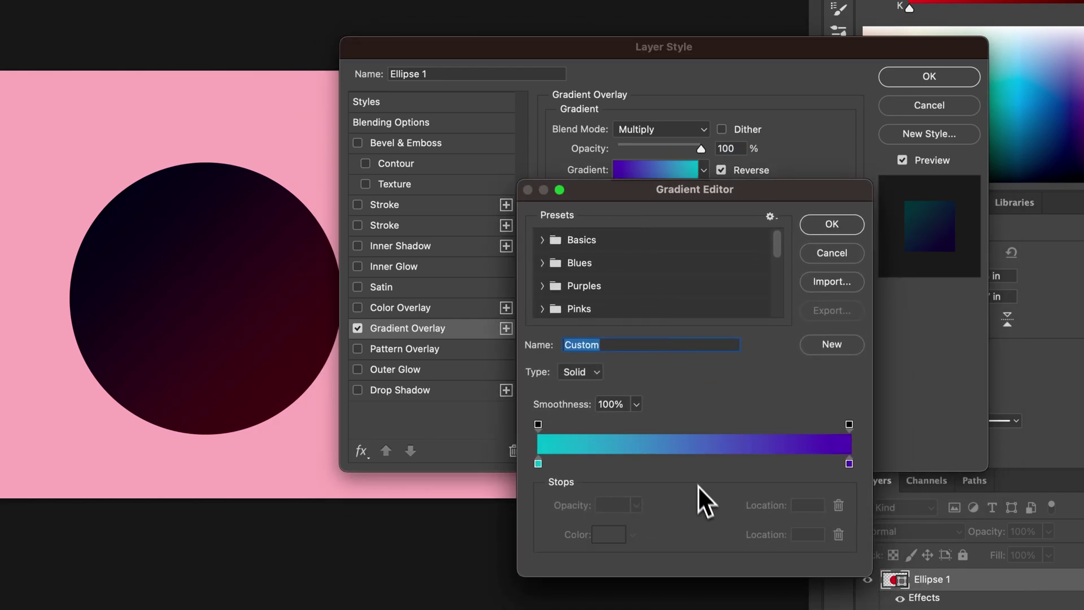
pyautogui.moveTo(849, 464); pyautogui.dragTo(680, 497)
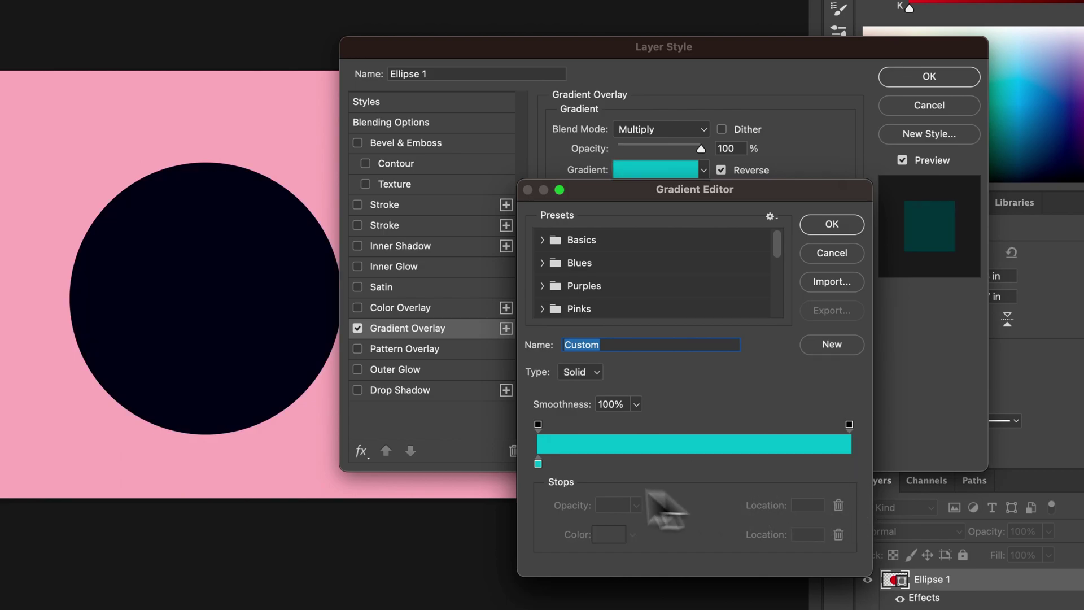
# - Make both colour stops teal and set the left opacity stop to 0%
pyautogui.click(539, 466)
pyautogui.press('alt')
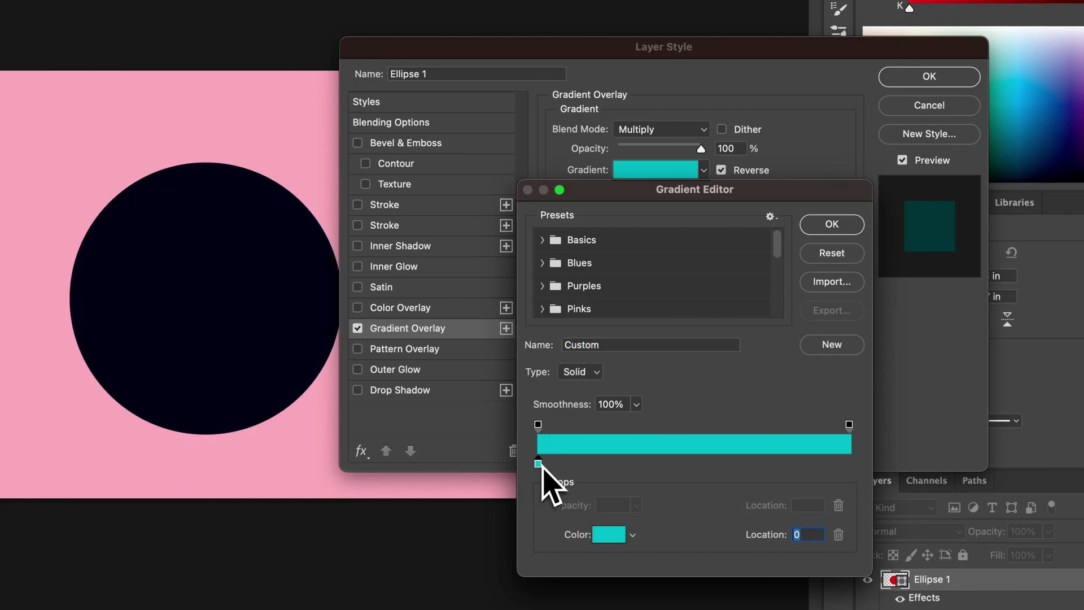
pyautogui.moveTo(672, 463); pyautogui.dragTo(625, 496)
pyautogui.moveTo(539, 466); pyautogui.dragTo(854, 472)
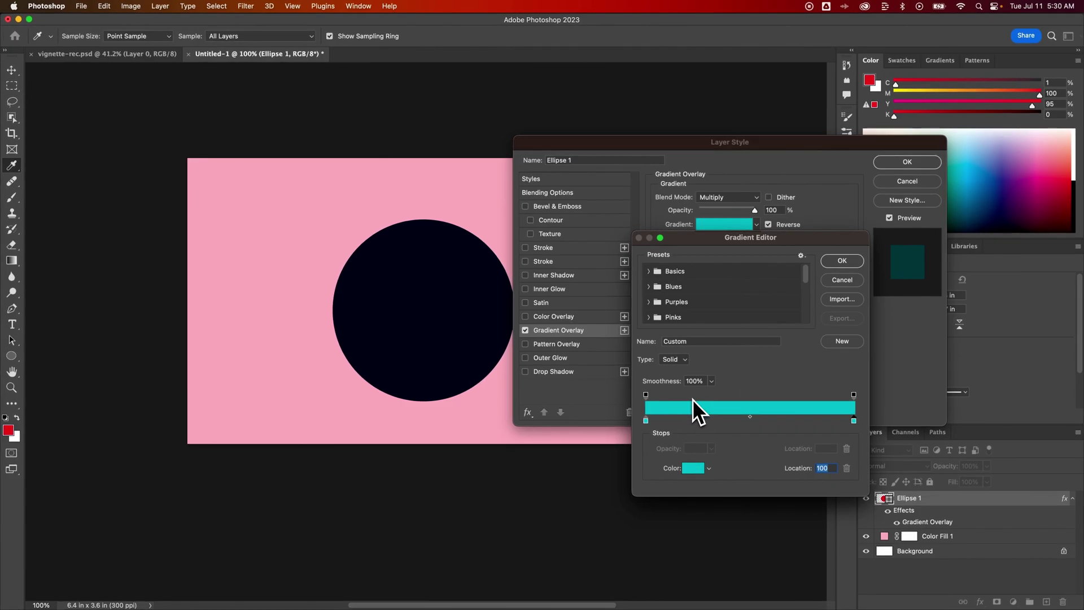
pyautogui.click(645, 420)
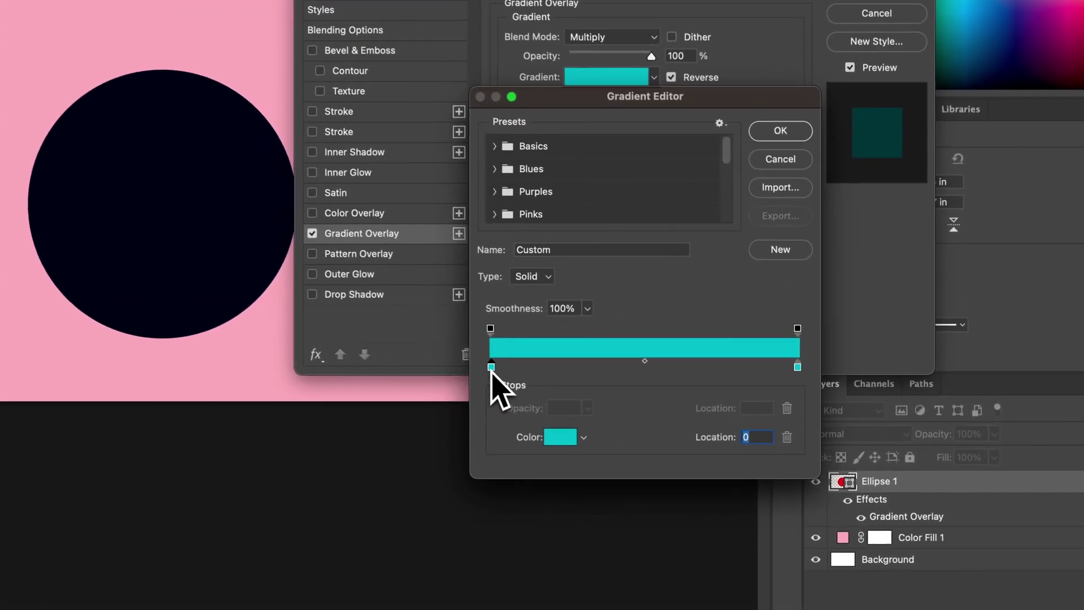
pyautogui.click(490, 328)
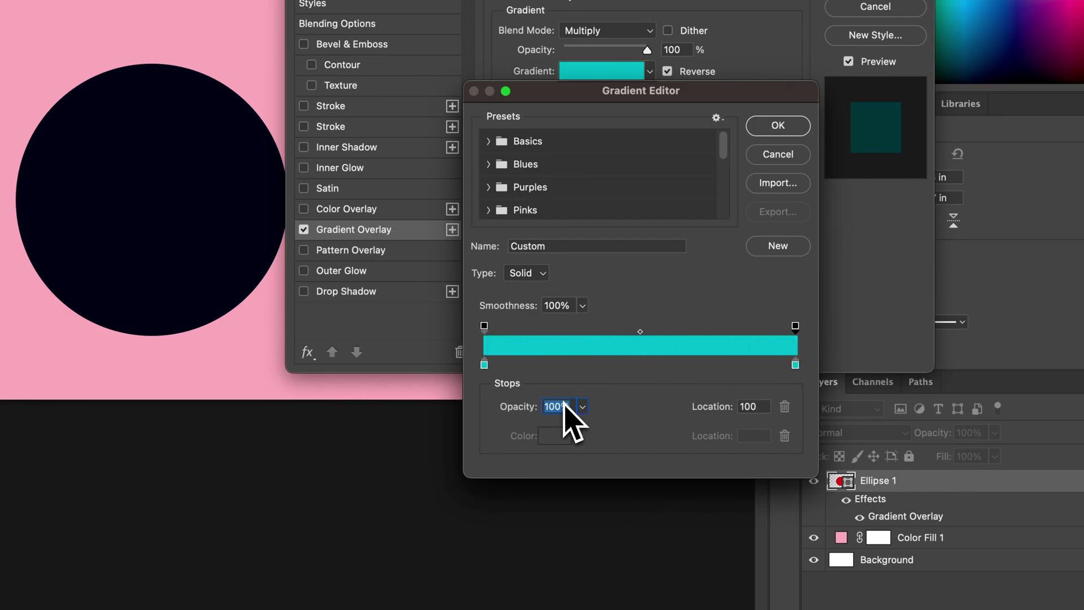
pyautogui.write('0')
pyautogui.press('Return')
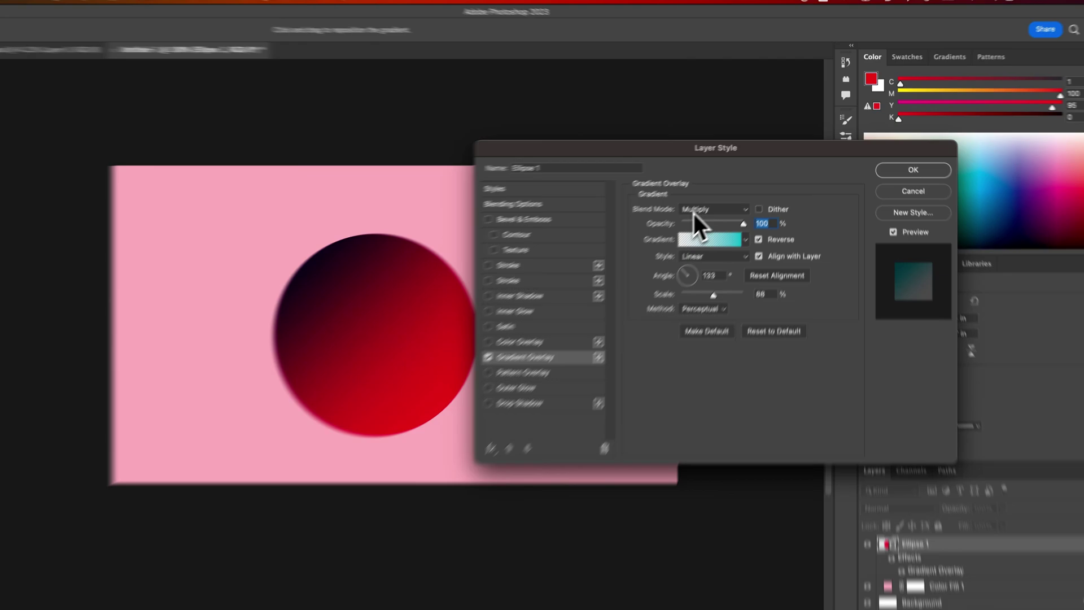
# - Change the Gradient Overlay blend mode from Multiply to Normal
pyautogui.click(714, 198)
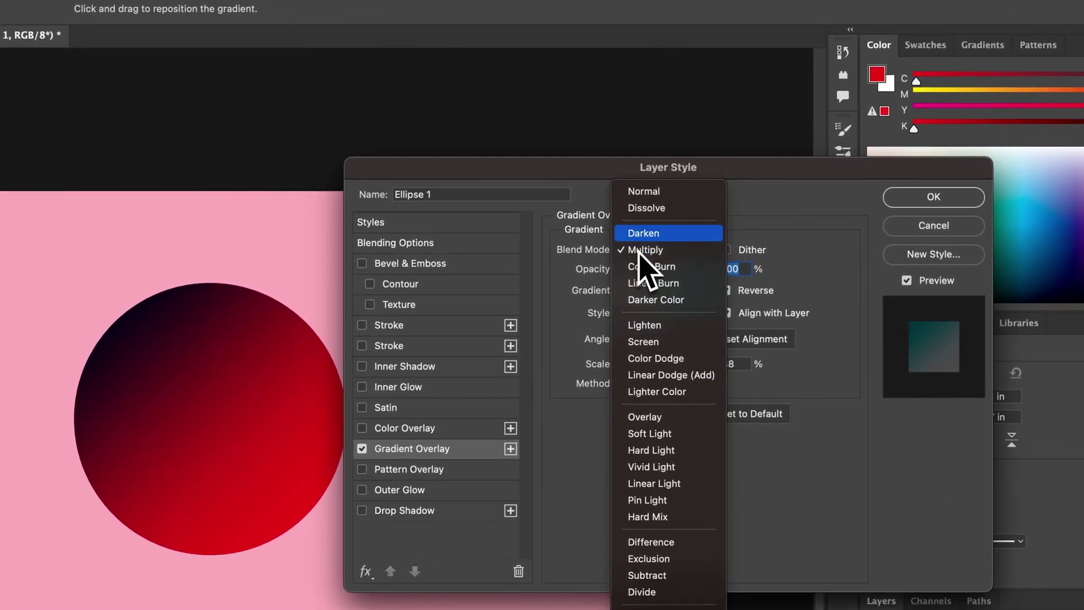
pyautogui.click(647, 194)
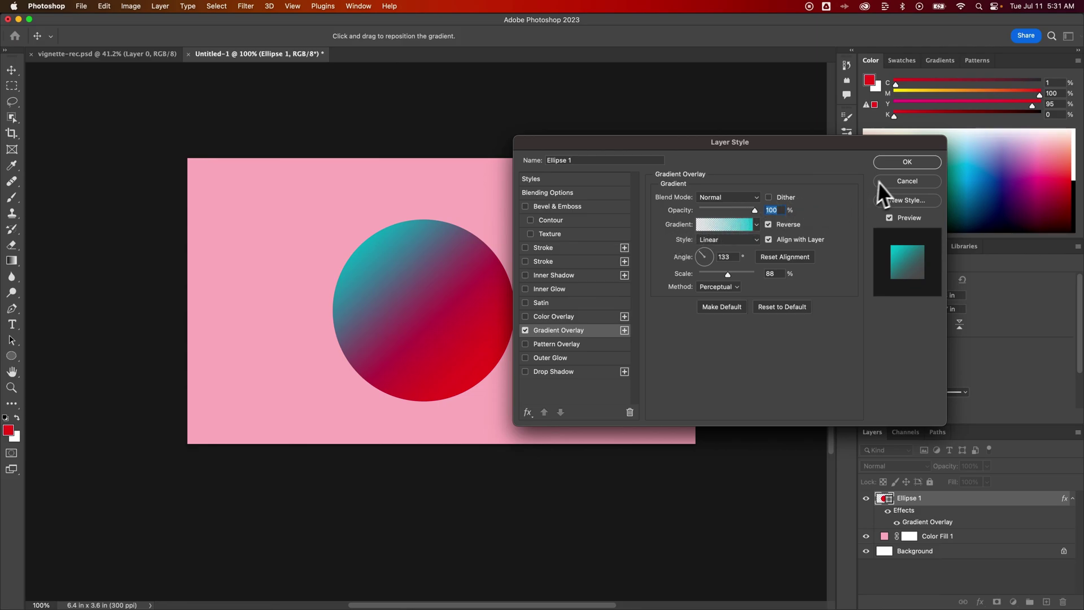
# - Apply the layer style and set the circle's Fill to No Color
pyautogui.click(909, 164)
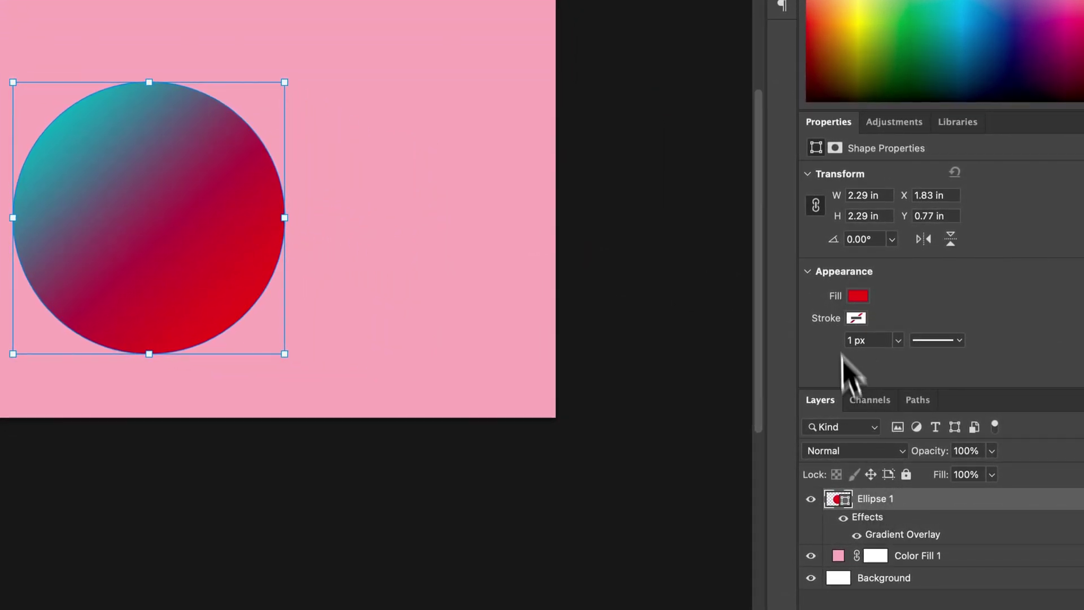
pyautogui.click(858, 296)
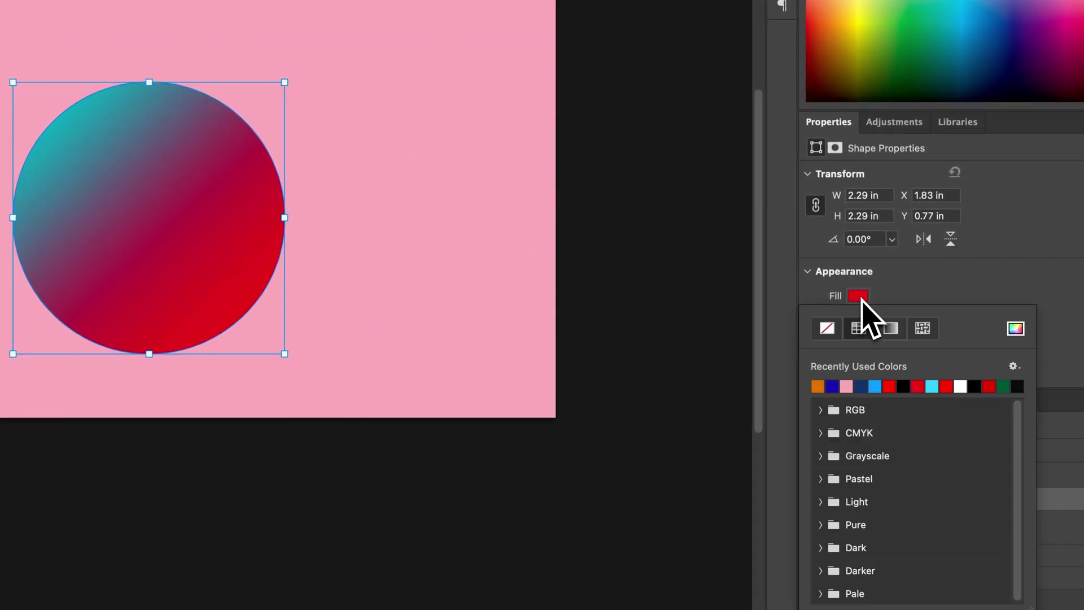
pyautogui.click(828, 331)
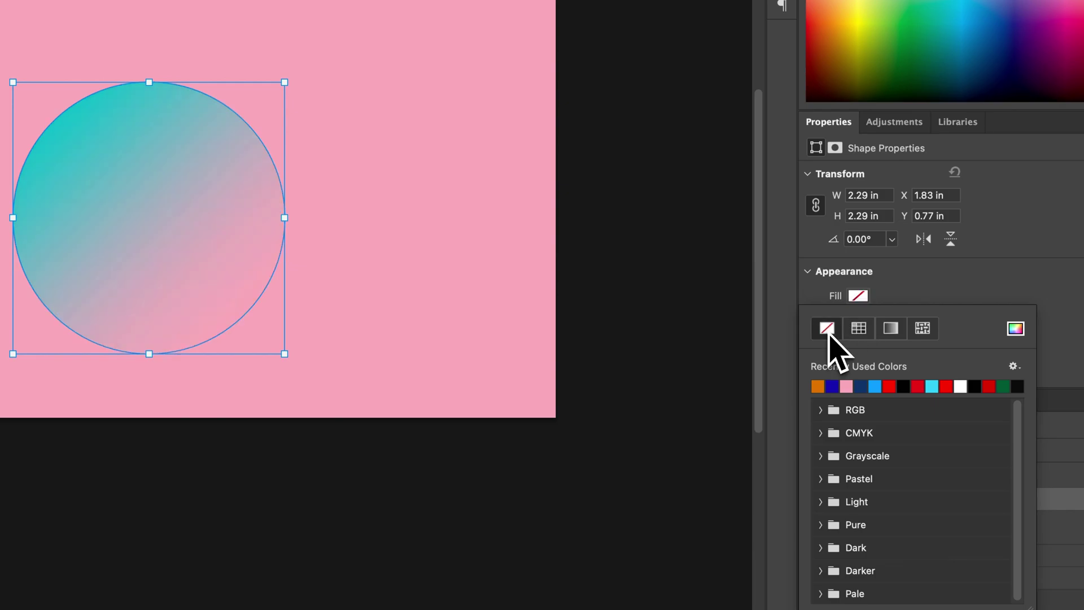
pyautogui.click(909, 277)
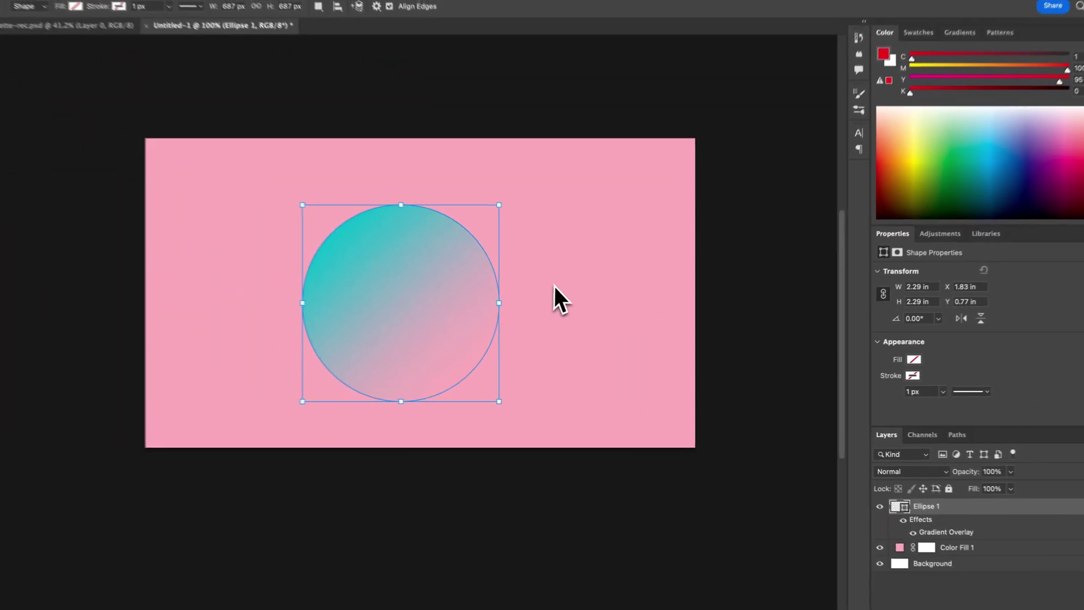
pyautogui.click(11, 70)
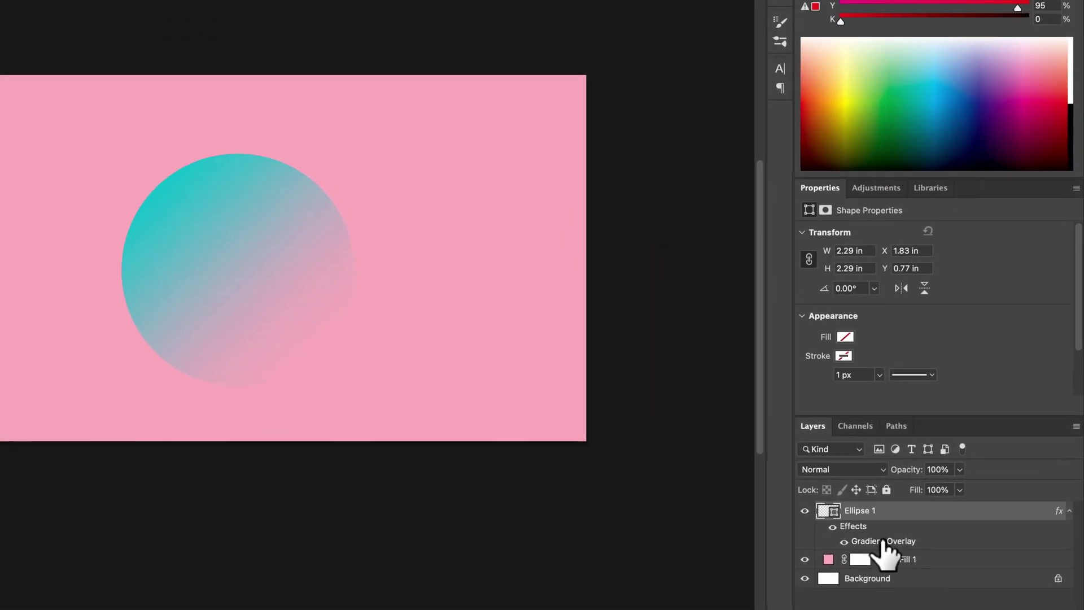
# - Set the Gradient Overlay angle to 165° and scale to 84%
pyautogui.doubleClick(883, 543)
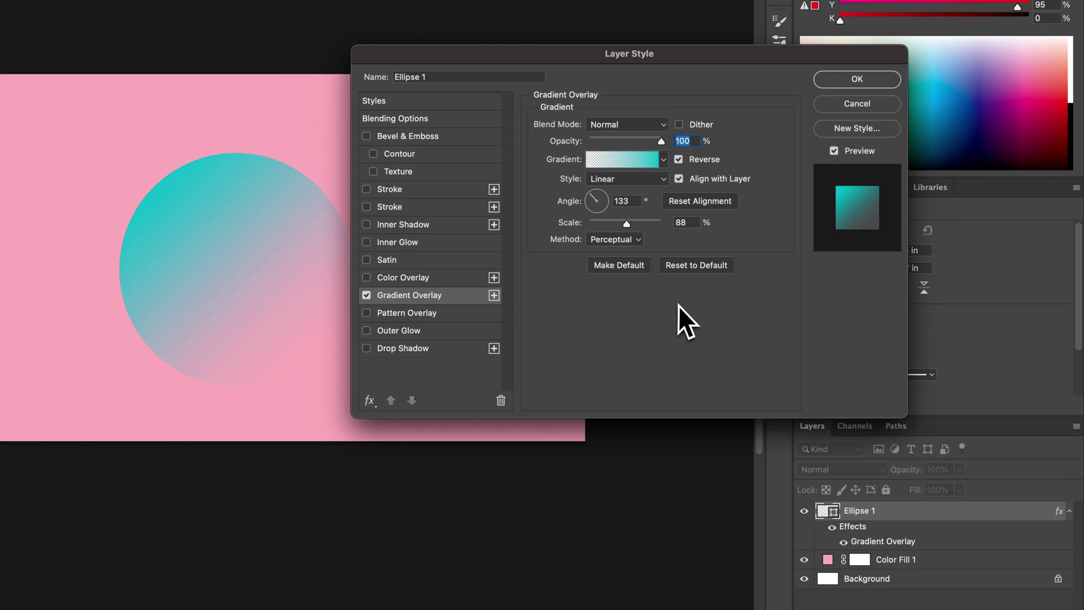
pyautogui.click(679, 161)
pyautogui.click(679, 160)
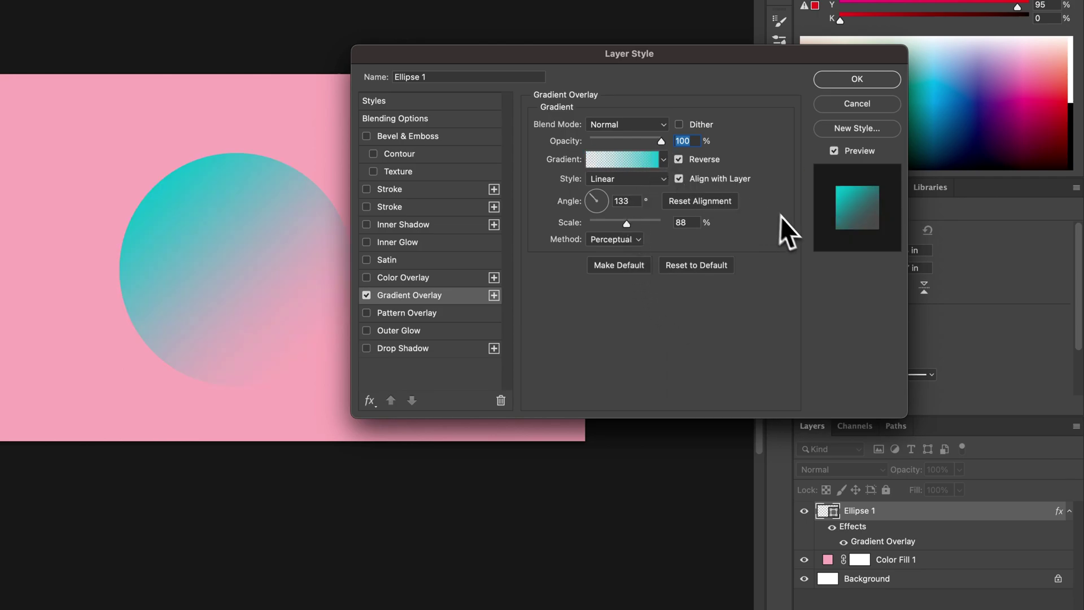
pyautogui.moveTo(595, 201); pyautogui.dragTo(580, 231)
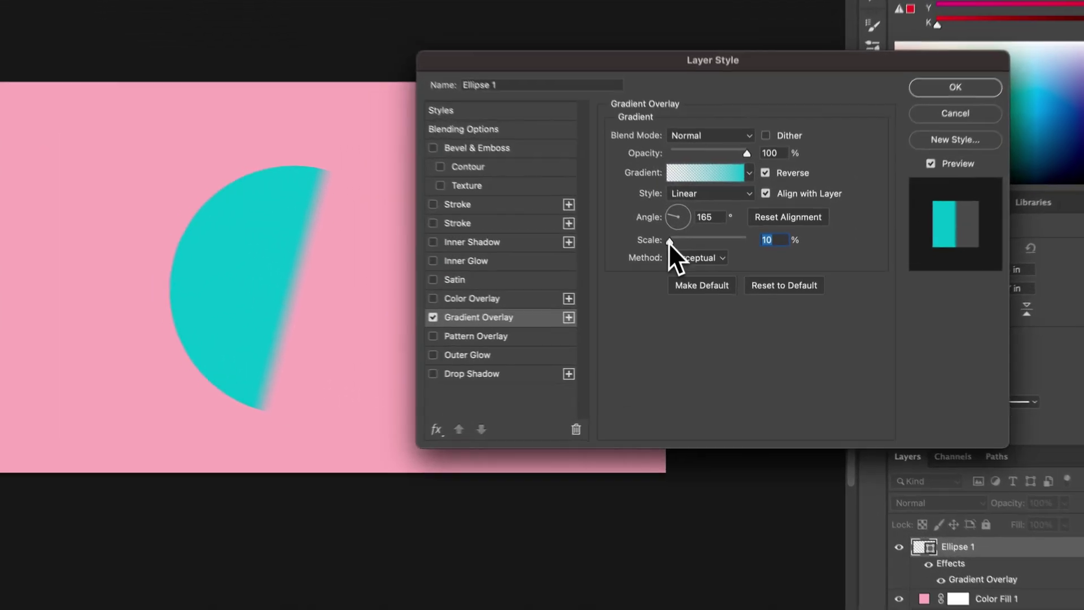
pyautogui.click(725, 224)
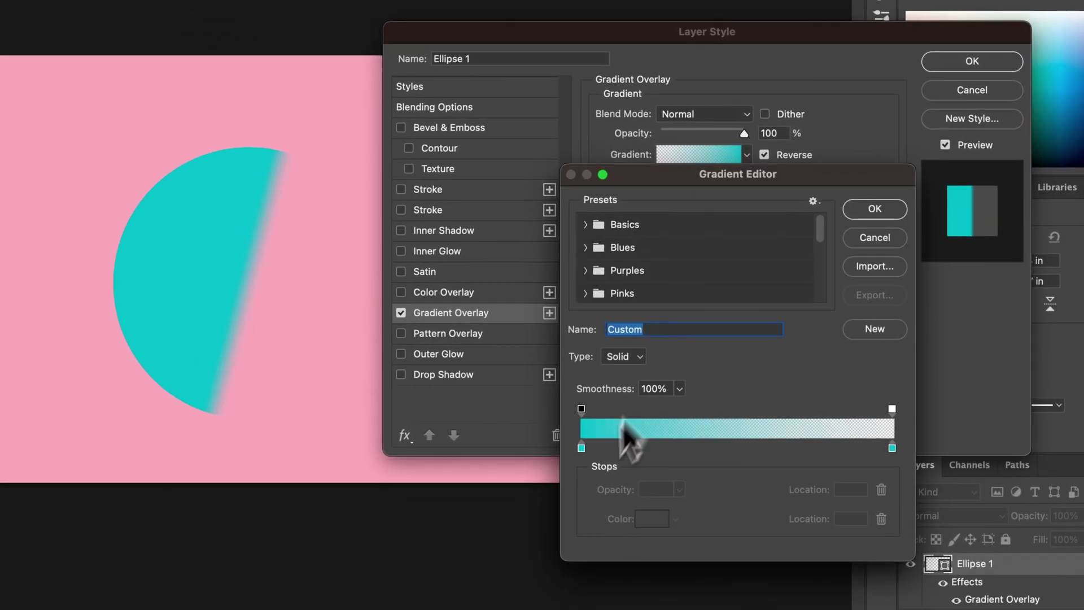
pyautogui.click(865, 238)
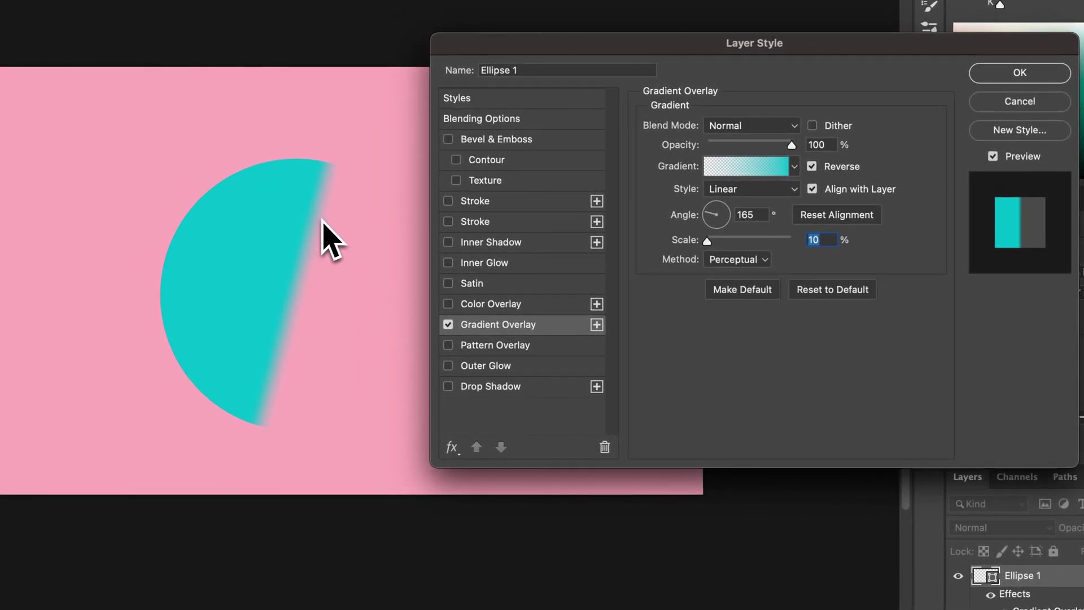
pyautogui.moveTo(707, 242); pyautogui.dragTo(734, 244)
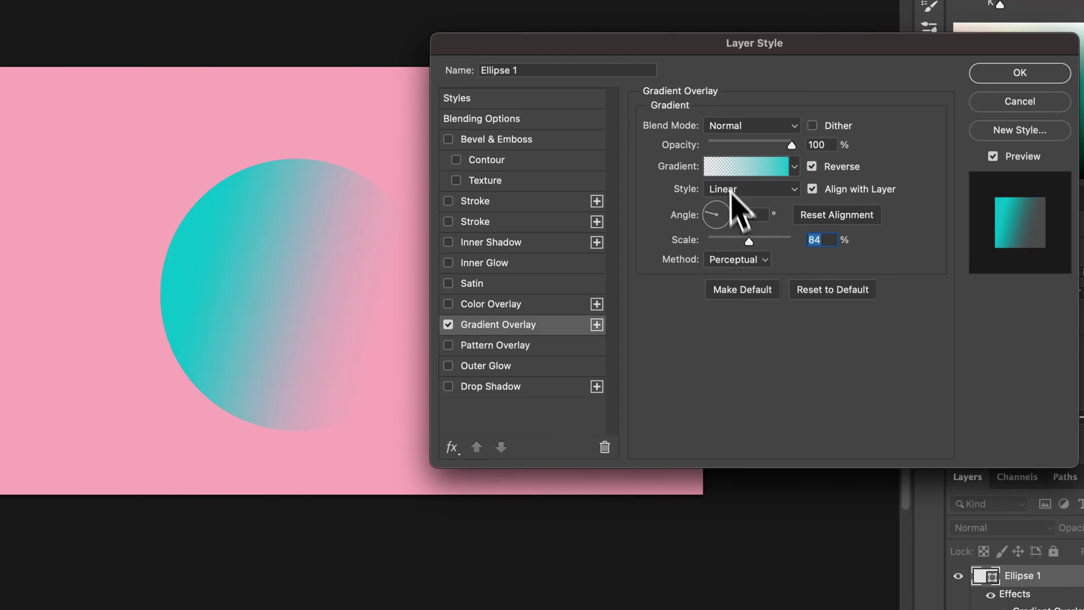
# - Rework the overlay's gradient stops, adding a 100% opacity stop at location 16
pyautogui.click(740, 168)
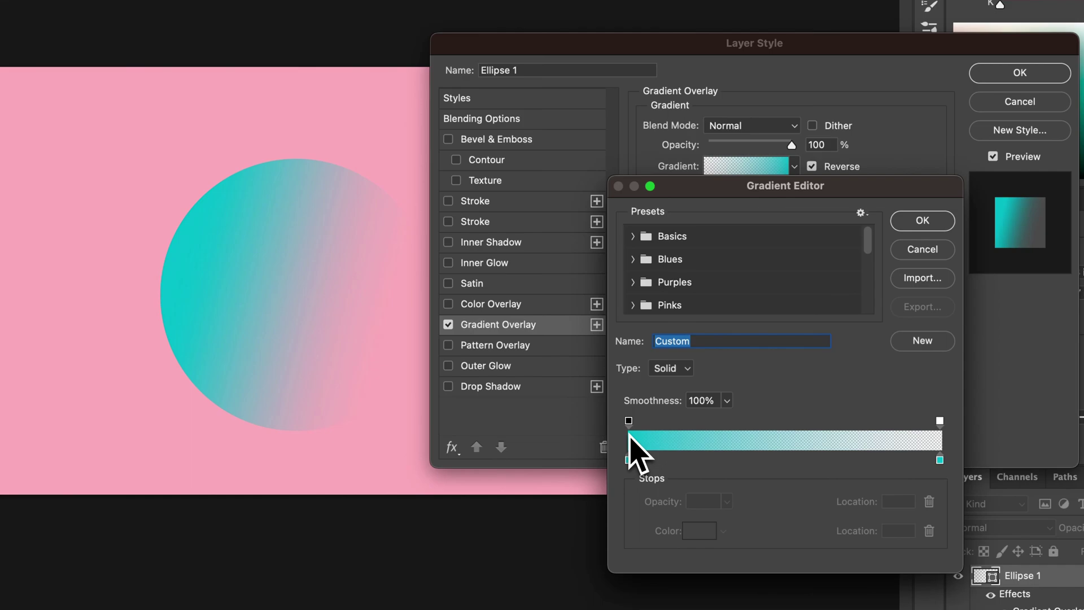
pyautogui.moveTo(628, 459); pyautogui.dragTo(711, 463)
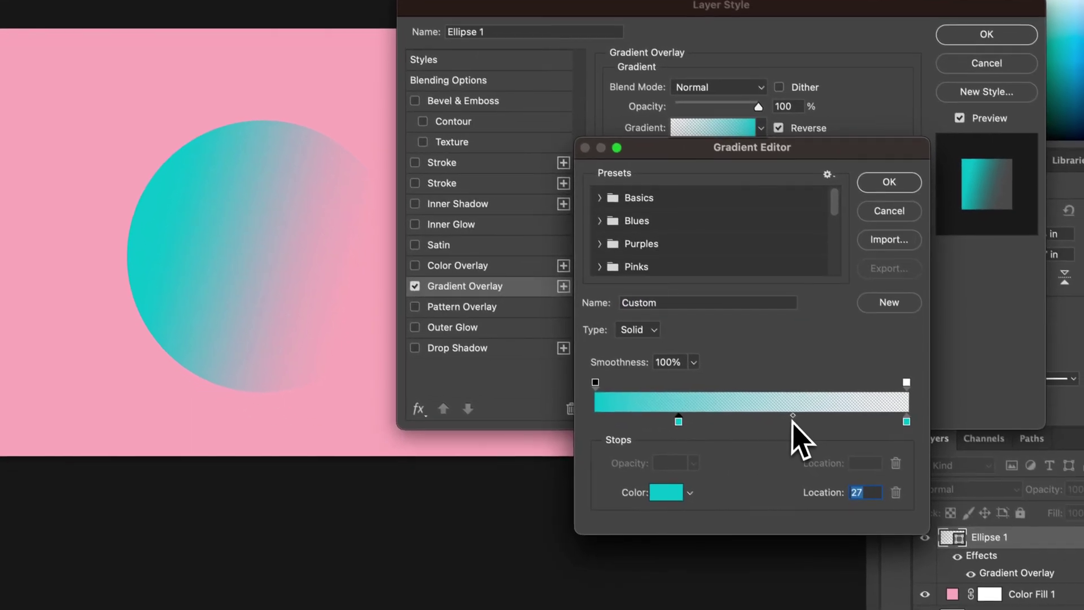
pyautogui.moveTo(826, 454); pyautogui.dragTo(772, 454)
pyautogui.moveTo(730, 408); pyautogui.dragTo(841, 409)
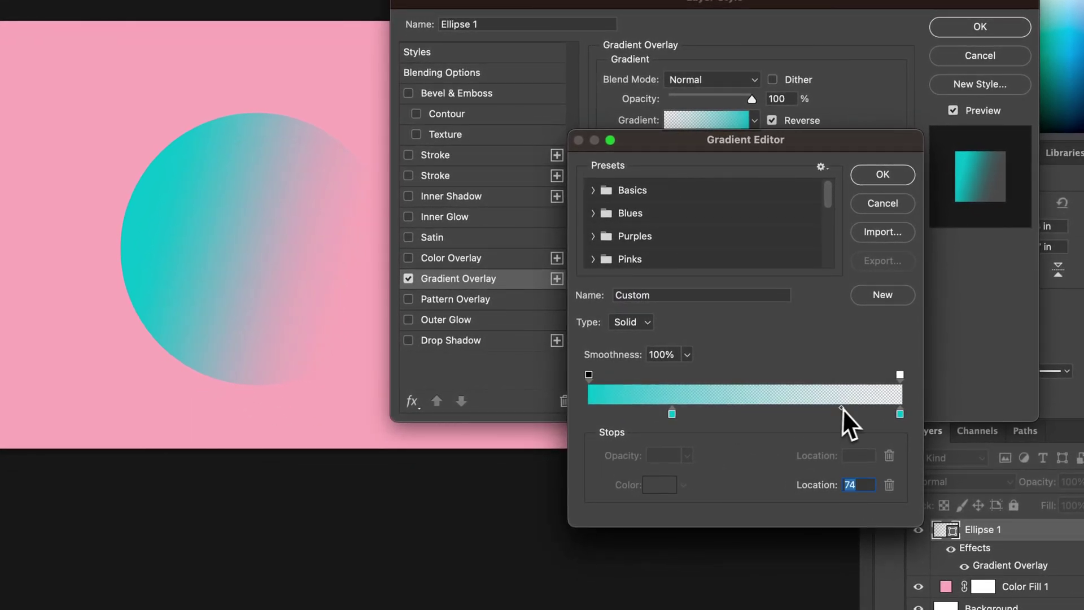
pyautogui.moveTo(672, 414); pyautogui.dragTo(561, 414)
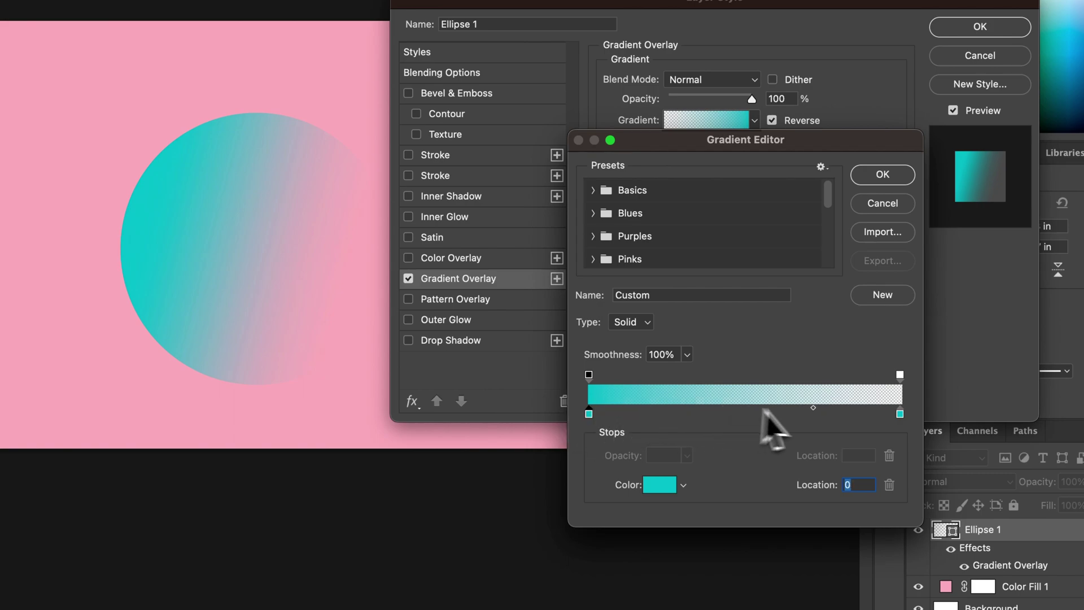
pyautogui.moveTo(589, 376); pyautogui.dragTo(648, 377)
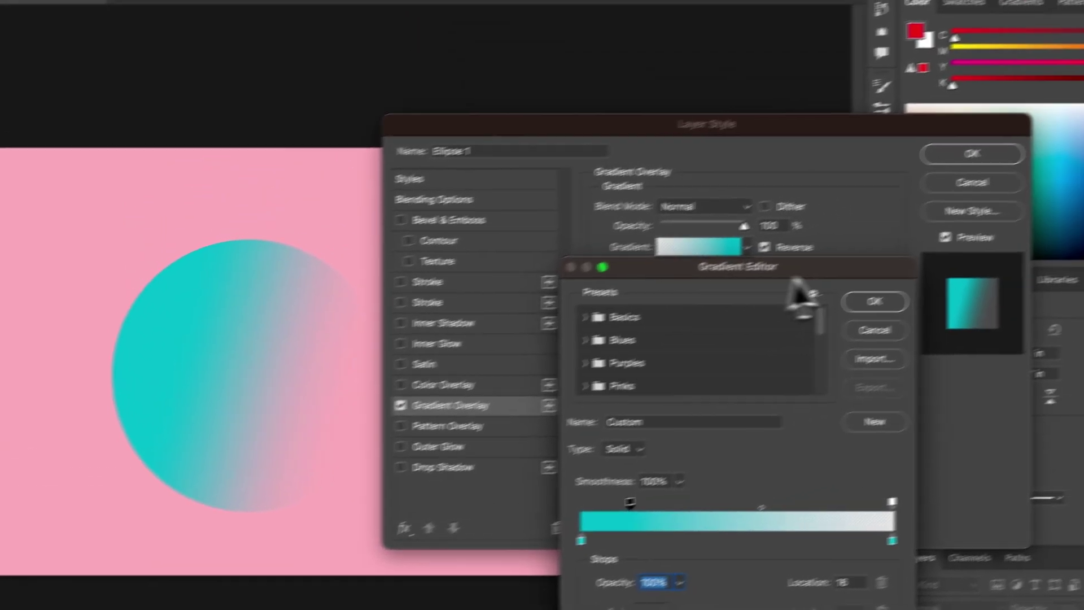
pyautogui.click(882, 174)
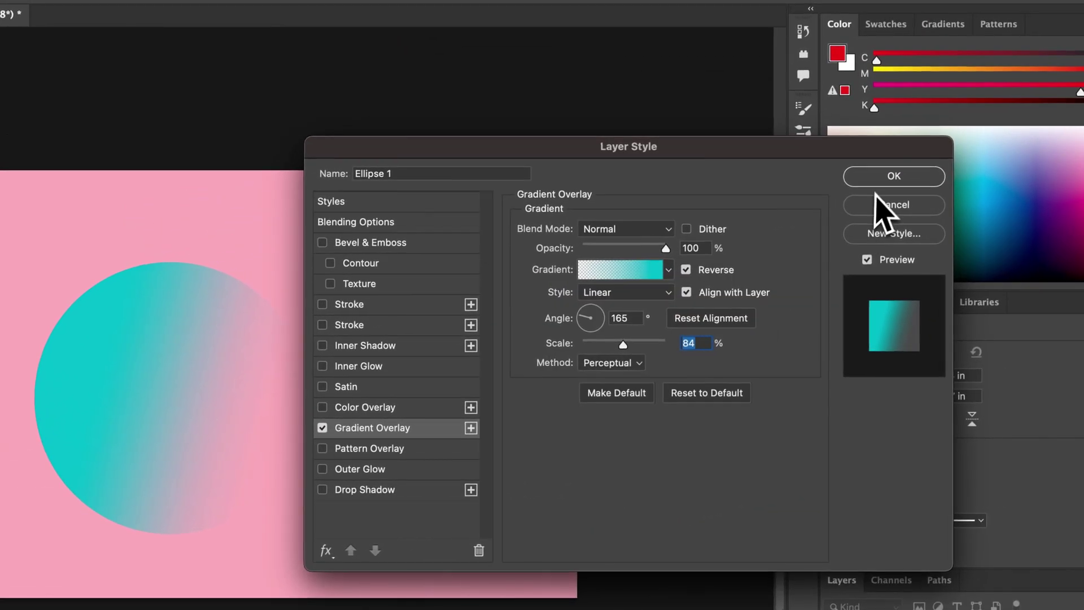
# - Enable Dither, keep the Perceptual method after trying Linear and Classic, and apply the style
pyautogui.click(685, 228)
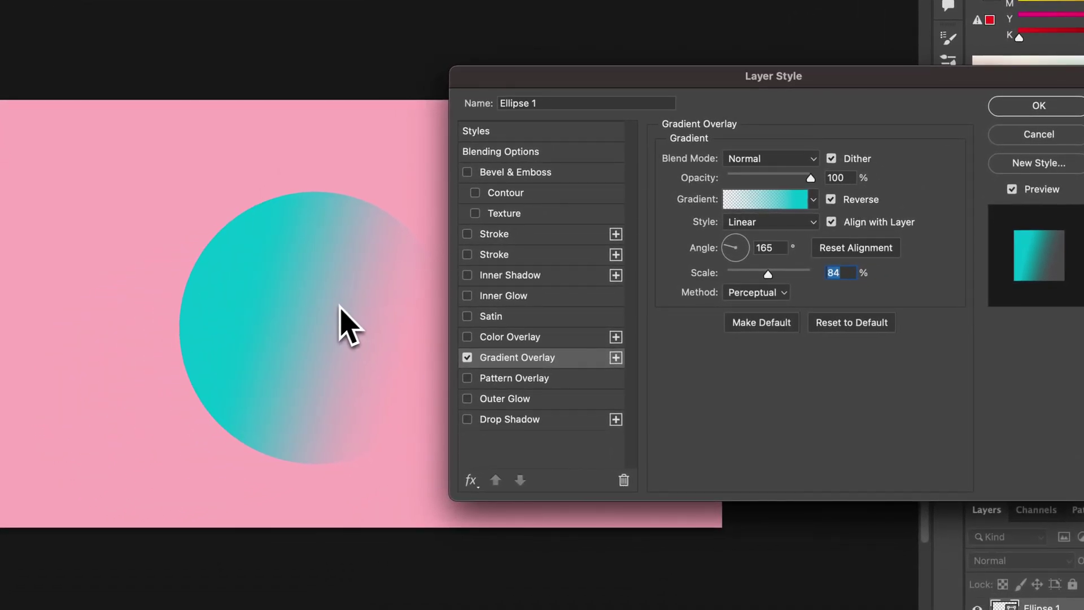
pyautogui.click(775, 299)
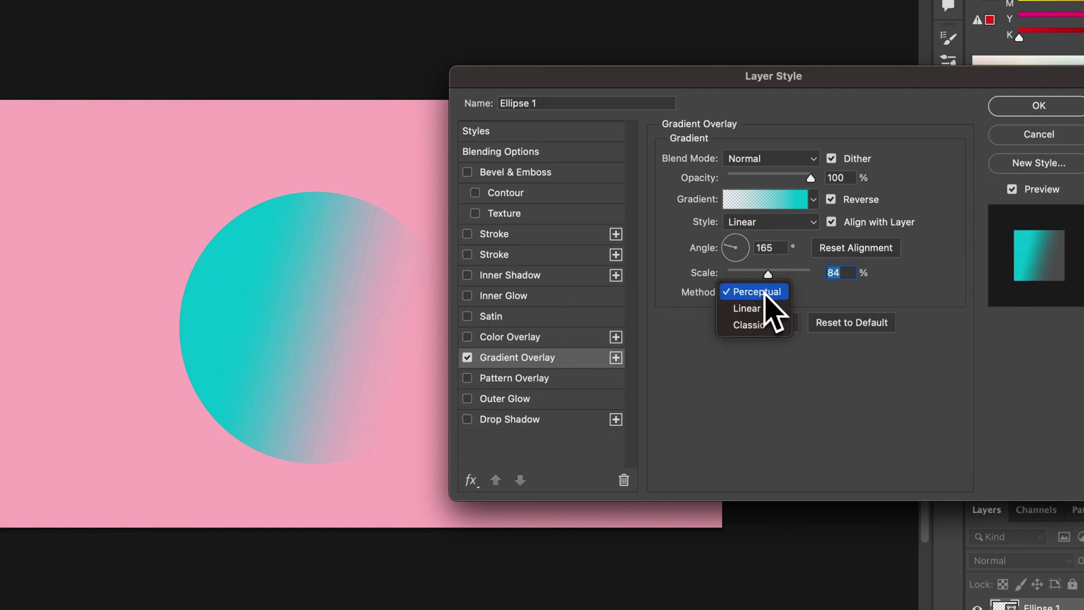
pyautogui.click(773, 308)
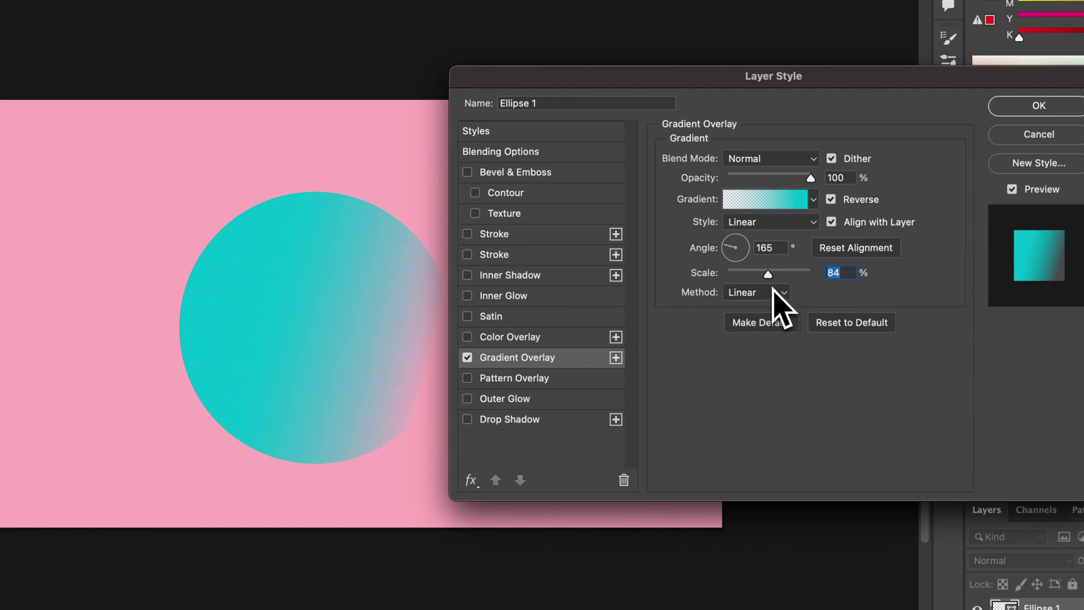
pyautogui.click(766, 292)
pyautogui.click(761, 307)
pyautogui.click(768, 297)
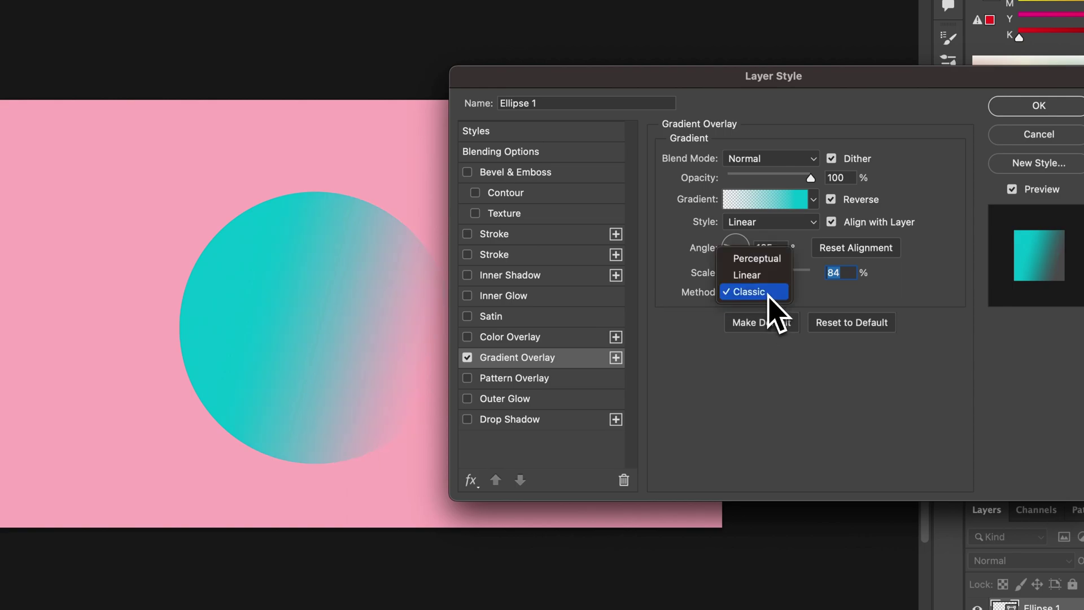
pyautogui.click(769, 260)
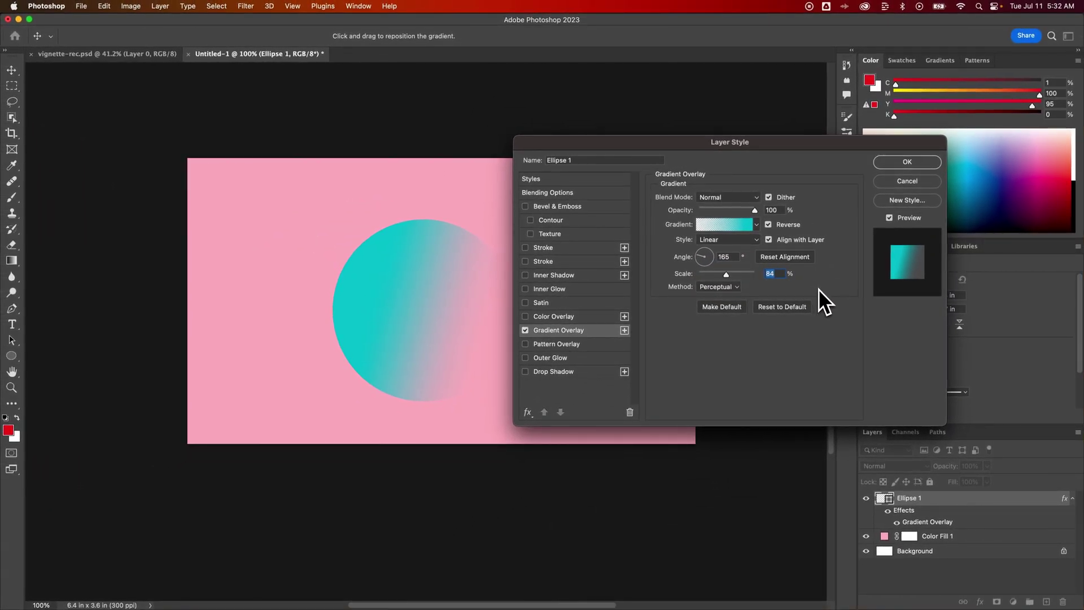
pyautogui.click(915, 164)
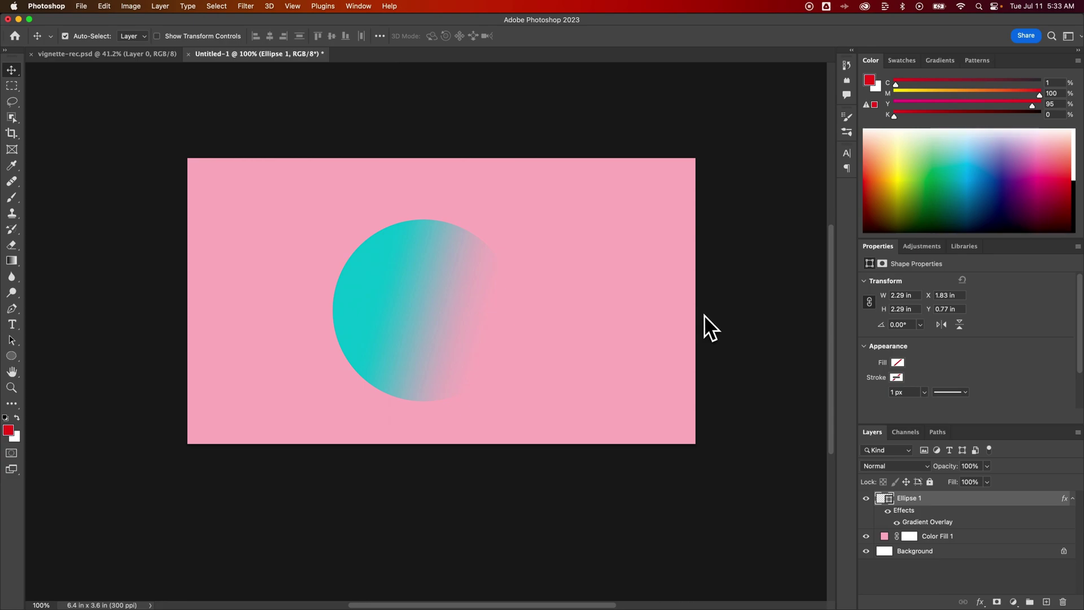
# - Convert Ellipse 1 to a smart object and apply Add Noise at 4.80%, Gaussian, monochromatic
pyautogui.press('super+equal')
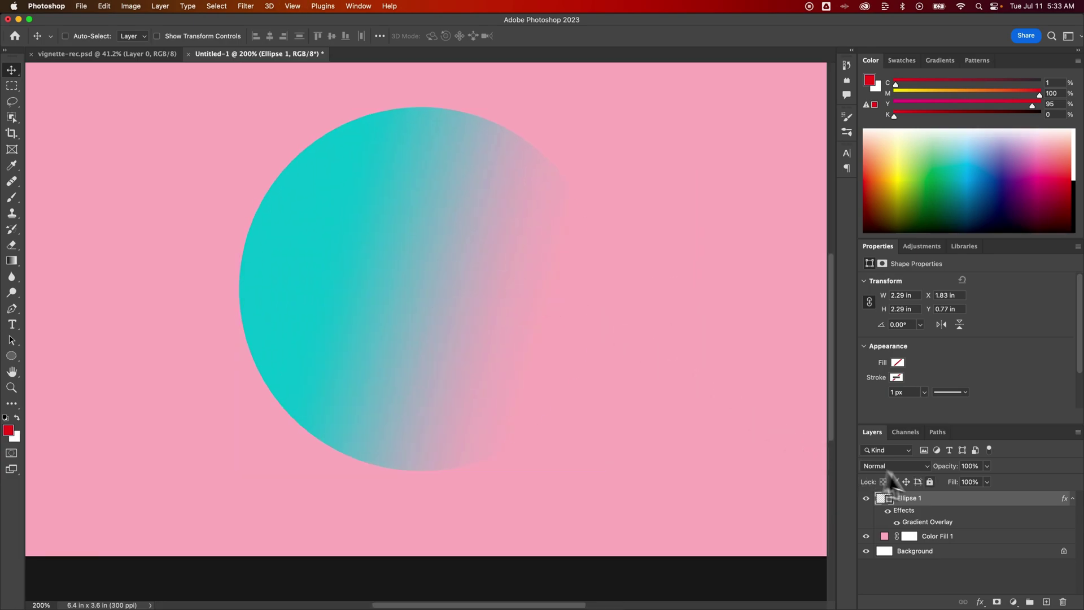
pyautogui.click(245, 6)
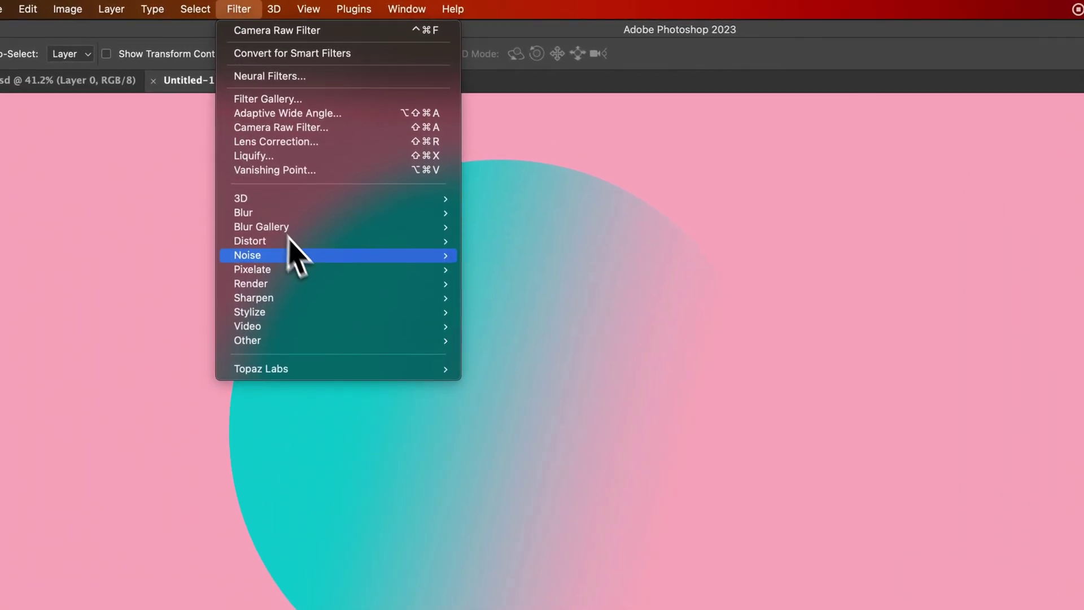
pyautogui.moveTo(305, 255)
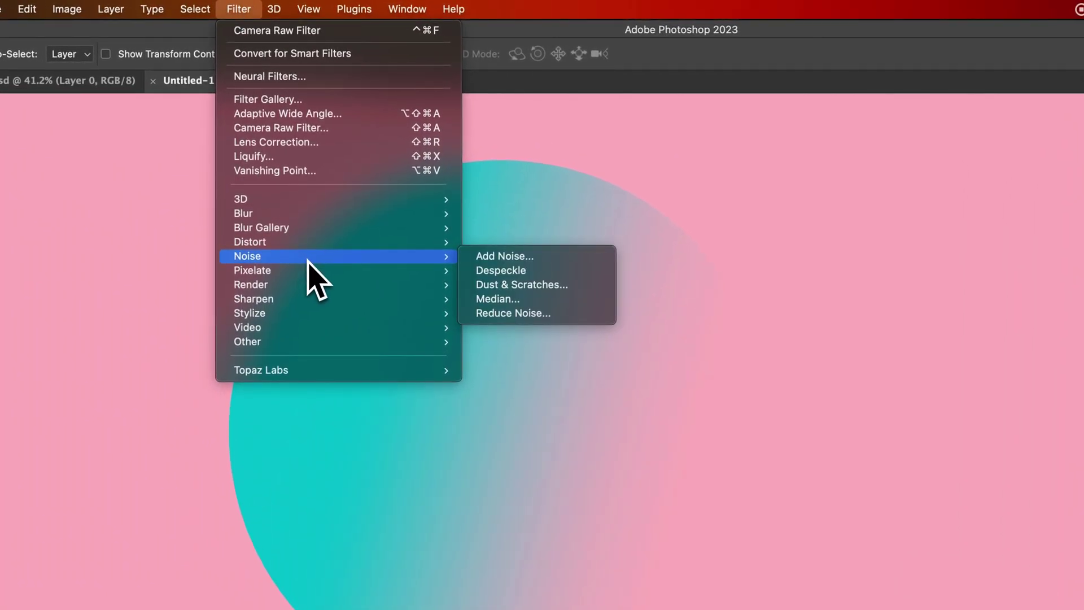
pyautogui.click(495, 254)
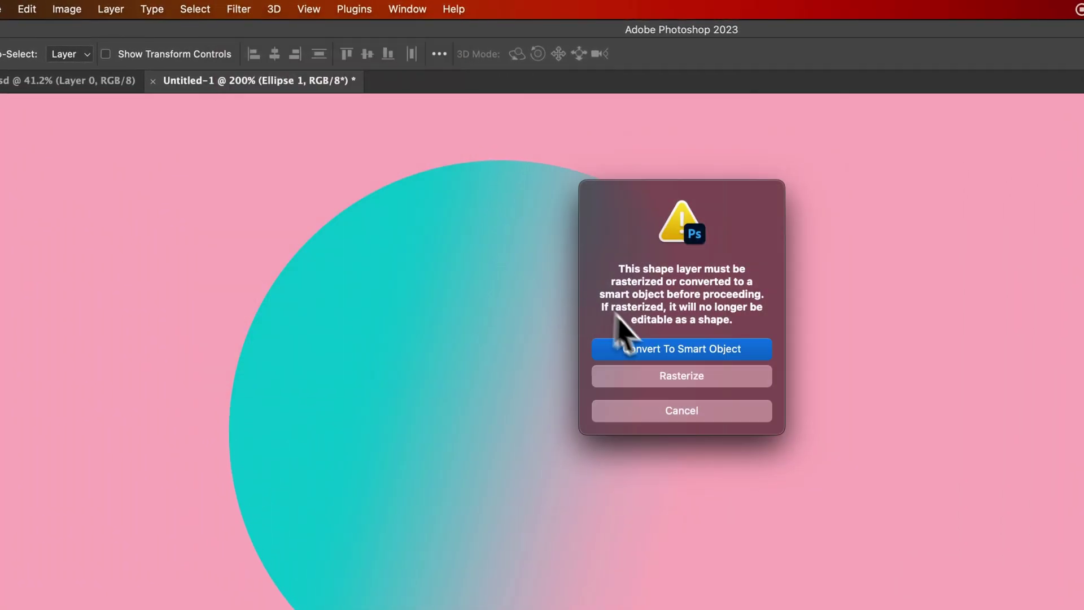
pyautogui.click(681, 354)
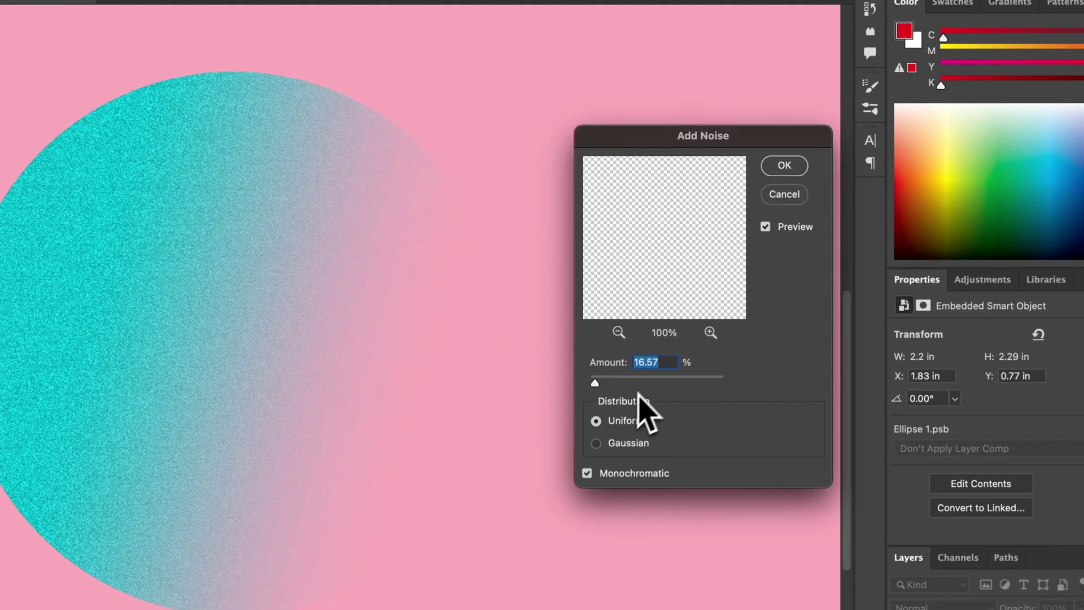
pyautogui.click(594, 442)
pyautogui.moveTo(593, 382); pyautogui.dragTo(591, 381)
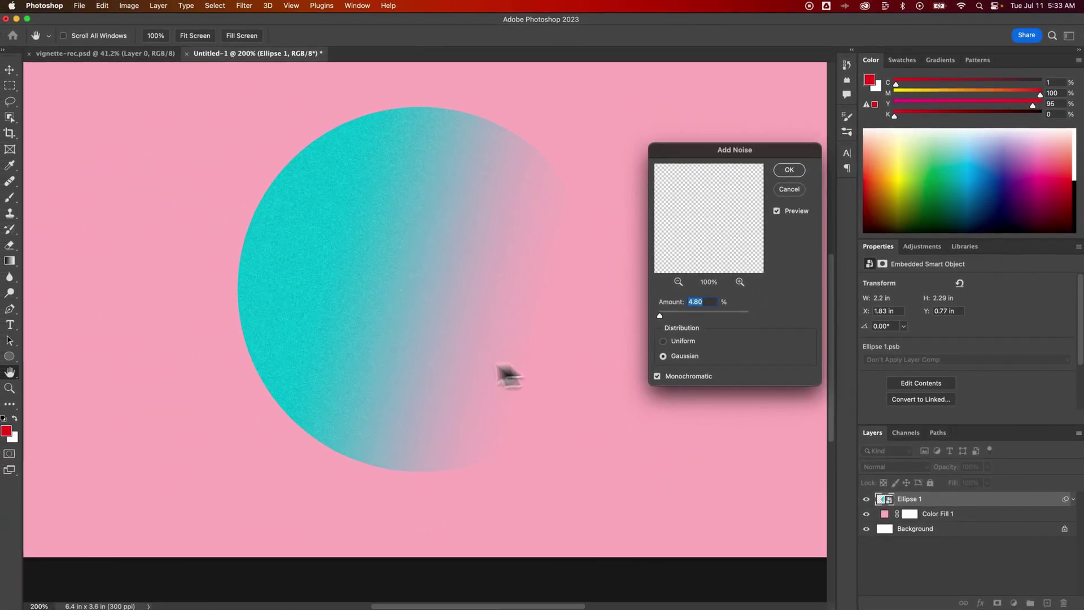
pyautogui.click(788, 171)
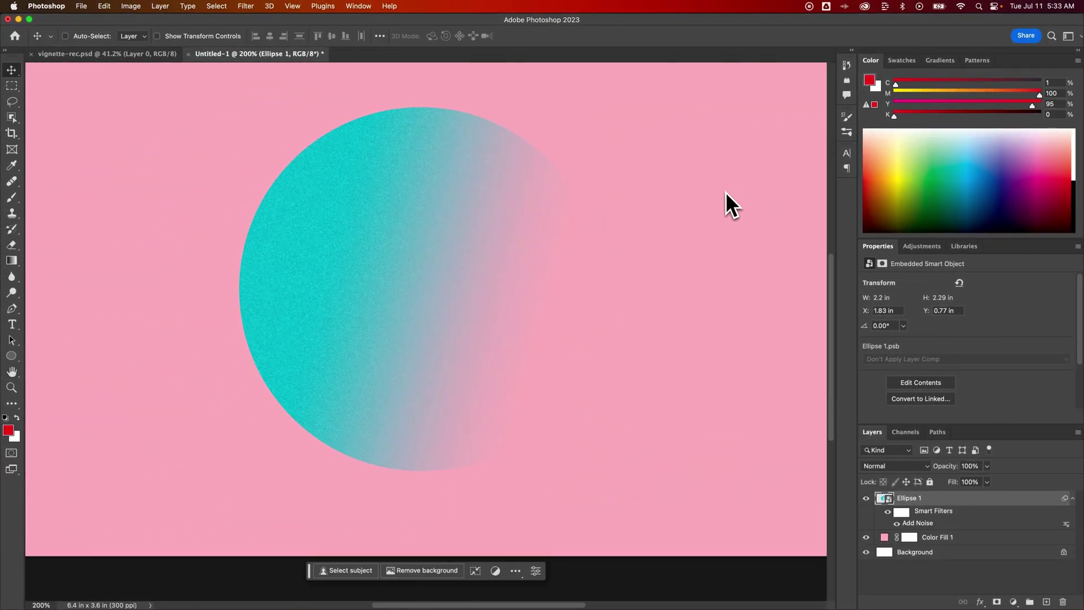
pyautogui.press('super+equal')
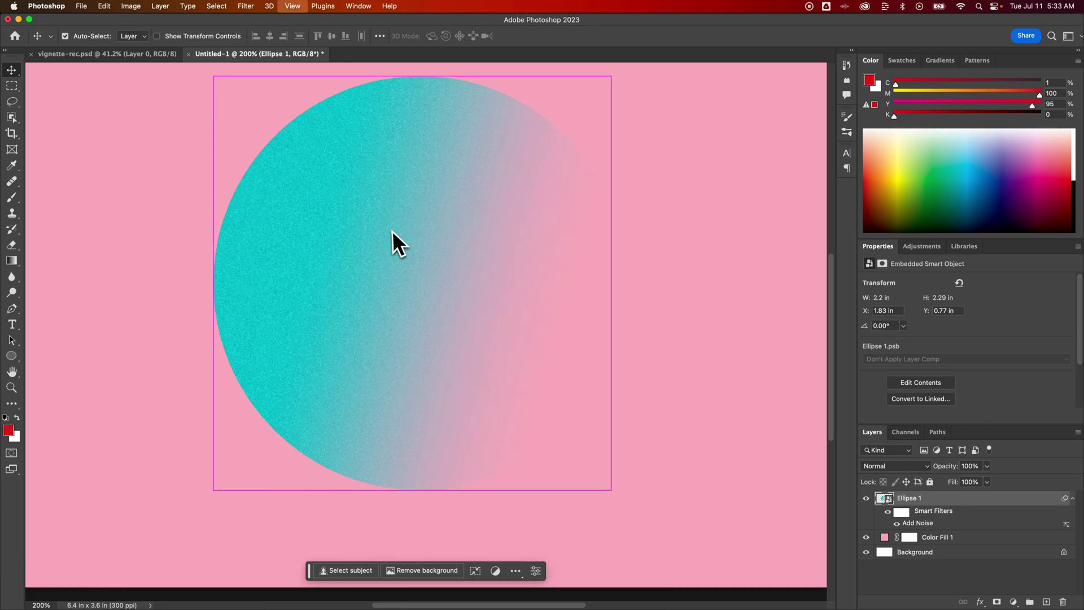
pyautogui.press('super+1')
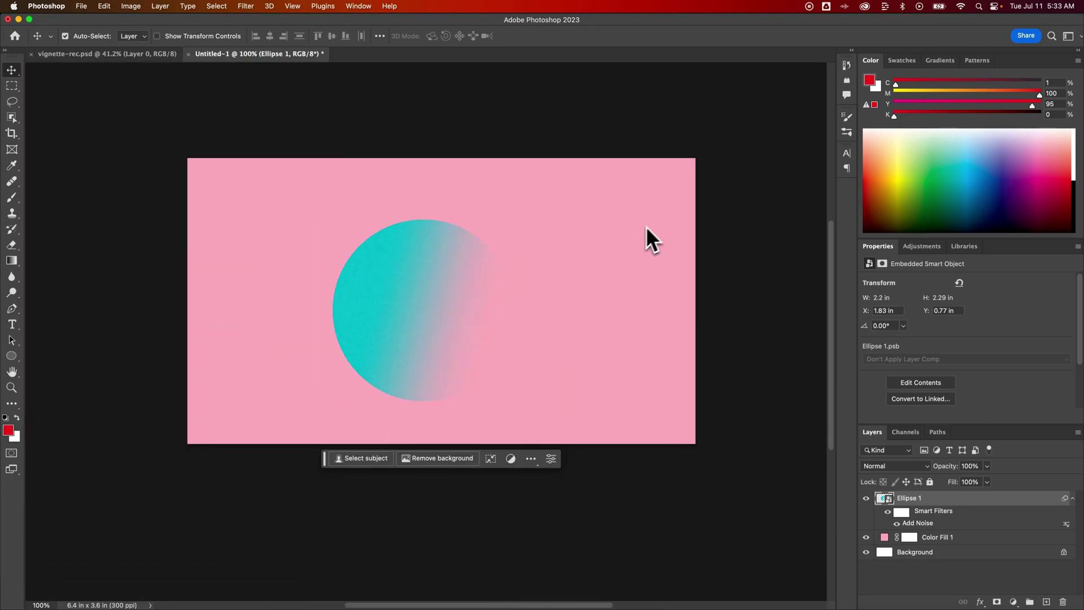
pyautogui.moveTo(644, 237); pyautogui.dragTo(639, 249)
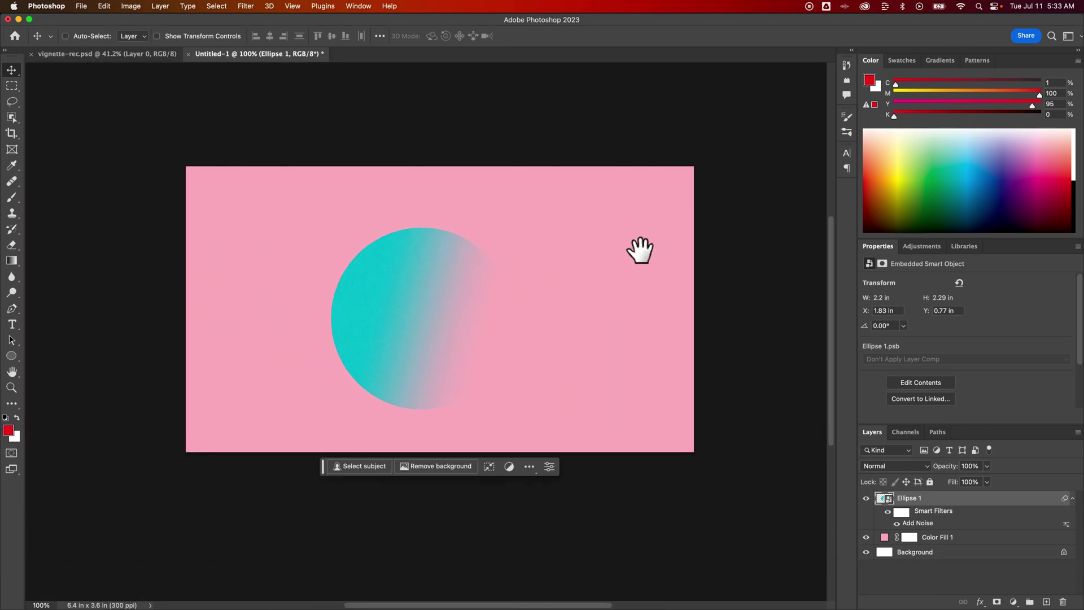